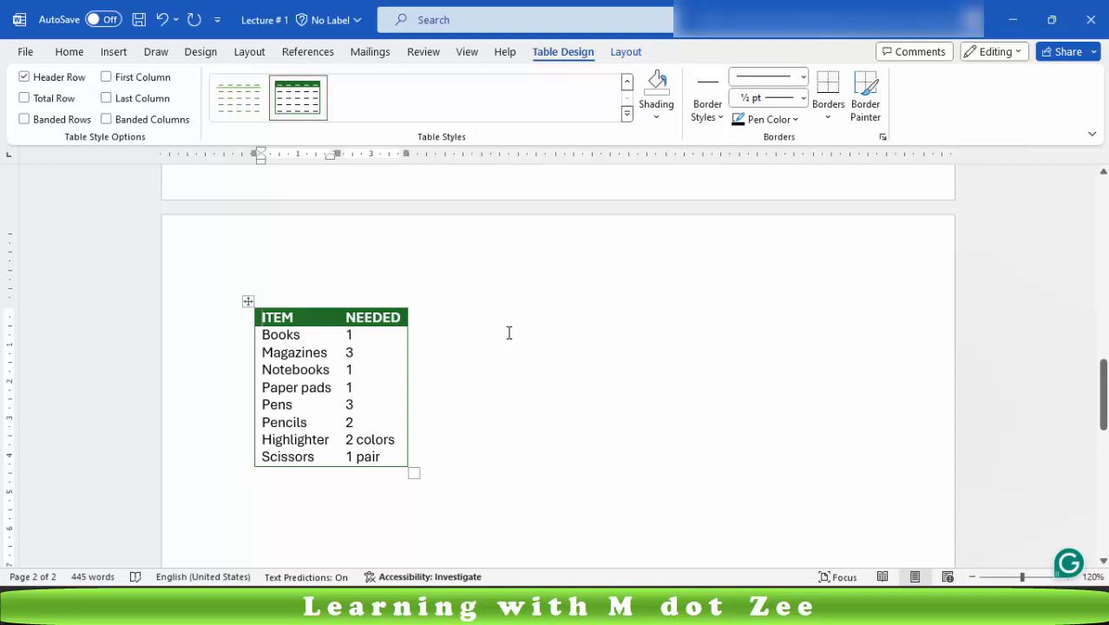
Step: Delete the existing table with the ITEM and NEEDED columns from page 2
key("BackSpace")
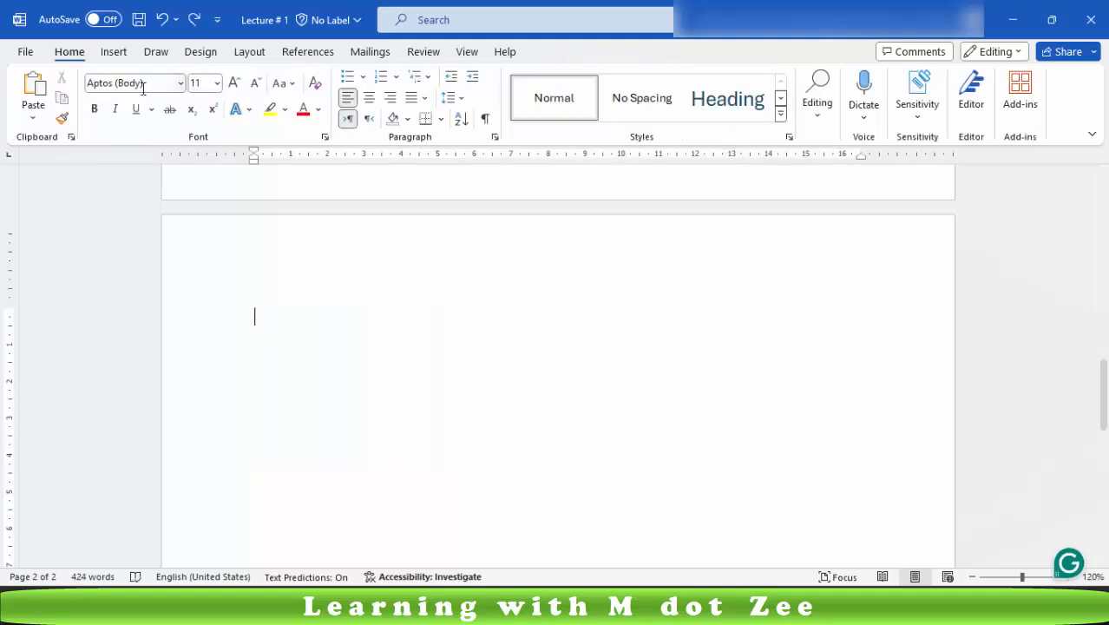
Step: Try inserting a table by custom dimensions, with 4 columns and 7 rows, and undo the insertion
left_click(123, 59)
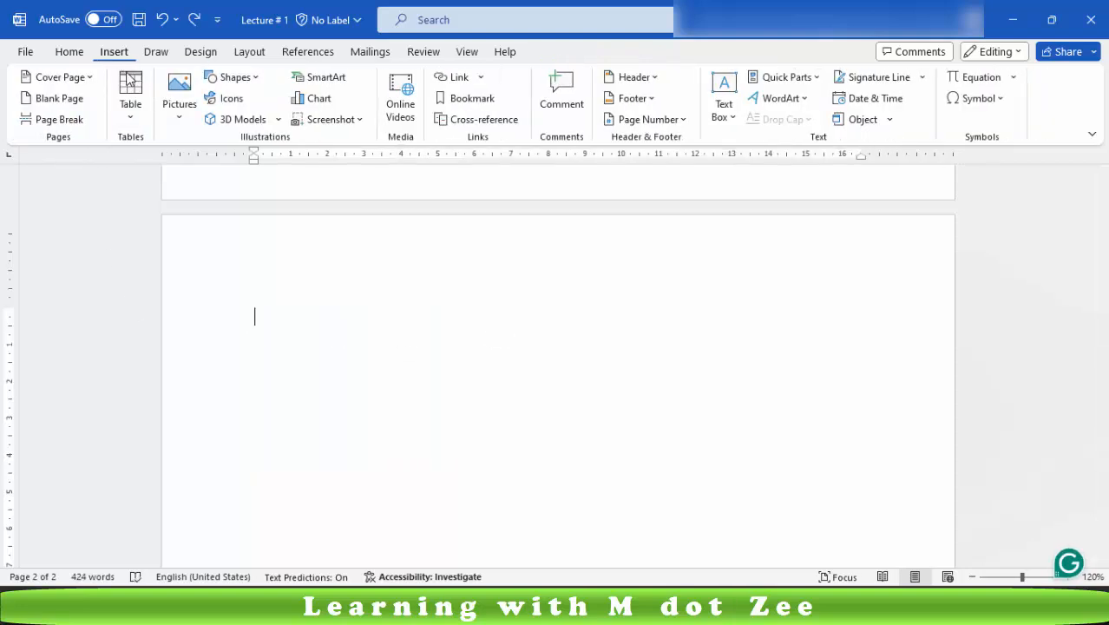
left_click(131, 108)
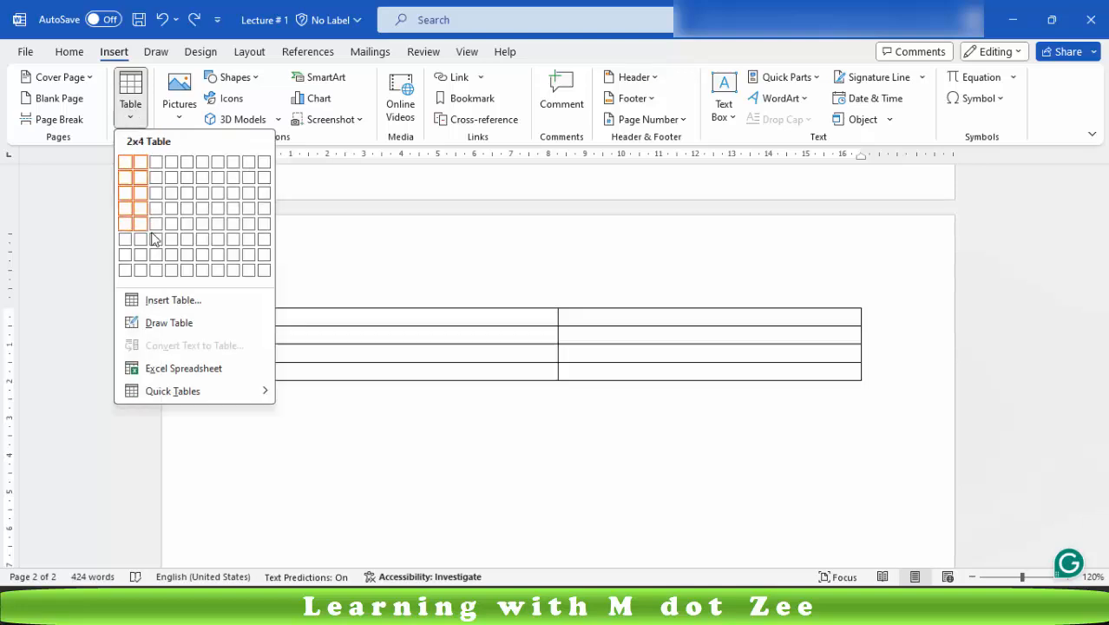
left_click(187, 301)
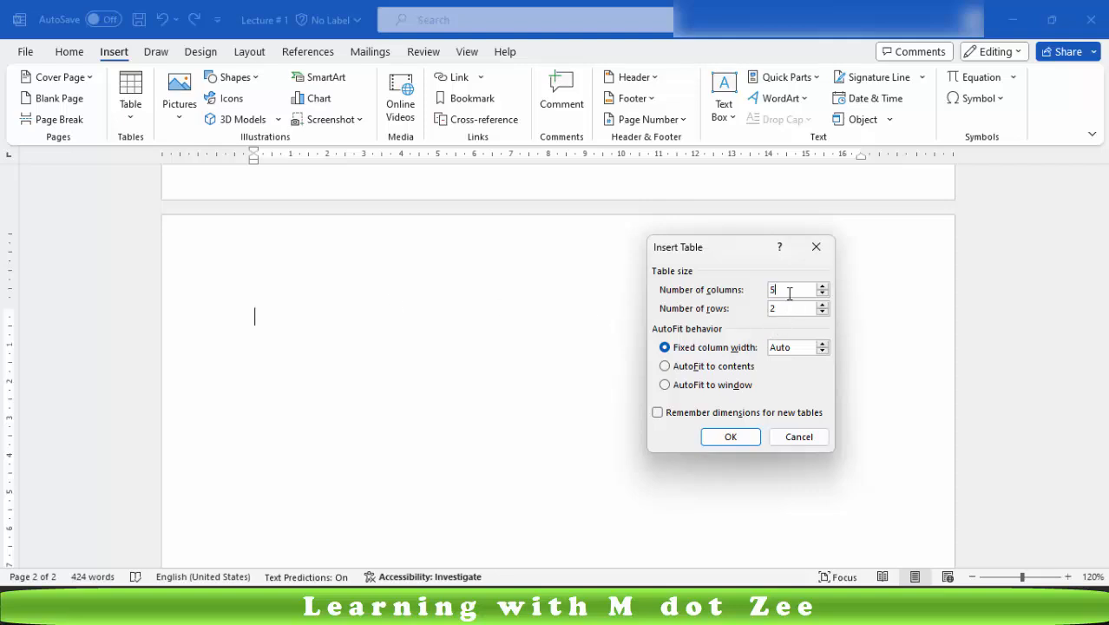
left_click(823, 296)
left_click(730, 439)
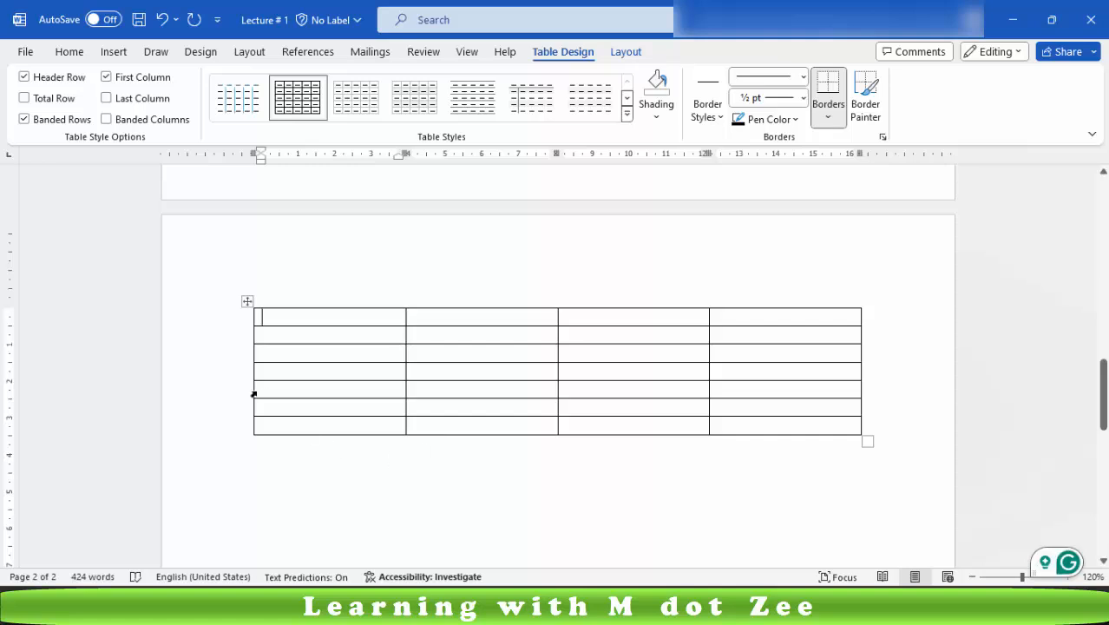
key("ctrl+z")
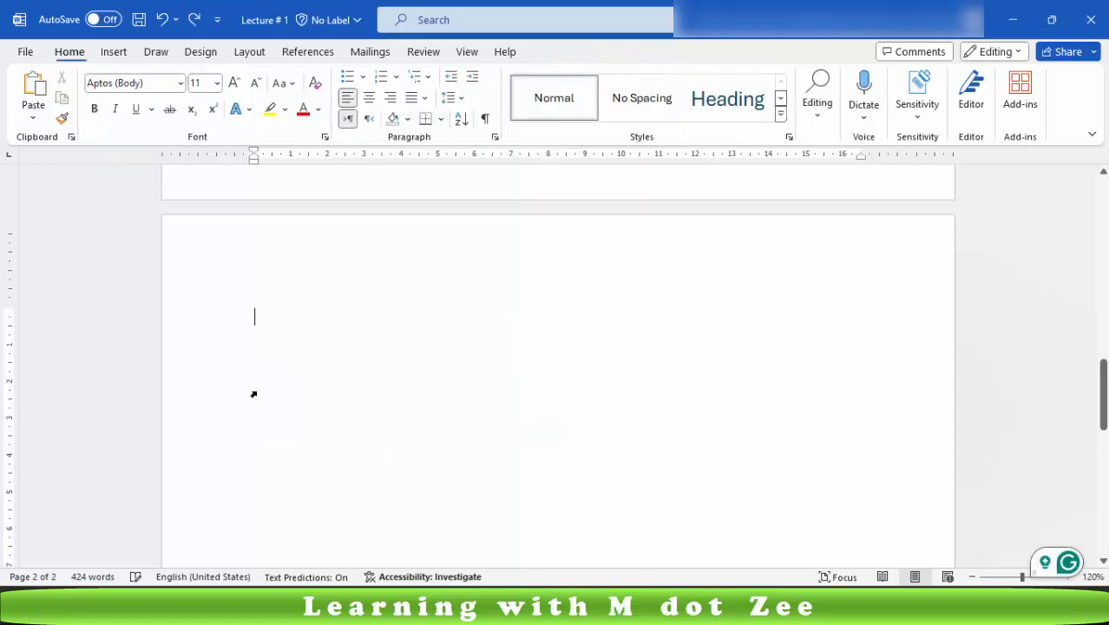
Step: Insert a table with 3 columns and 4 rows on the blank second page
left_click(116, 54)
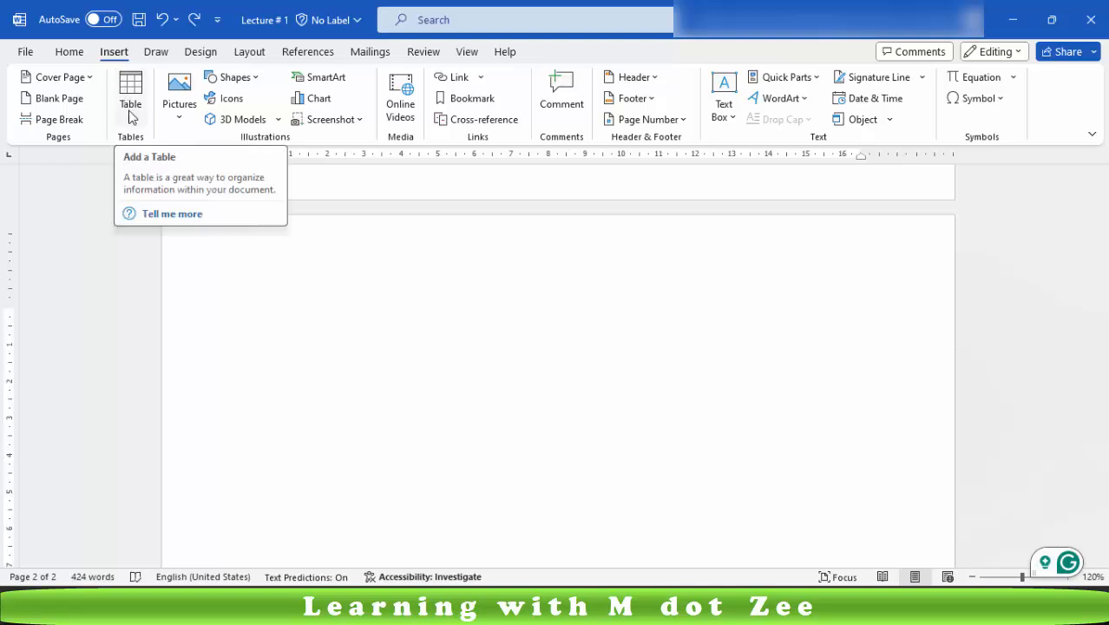
left_click(129, 120)
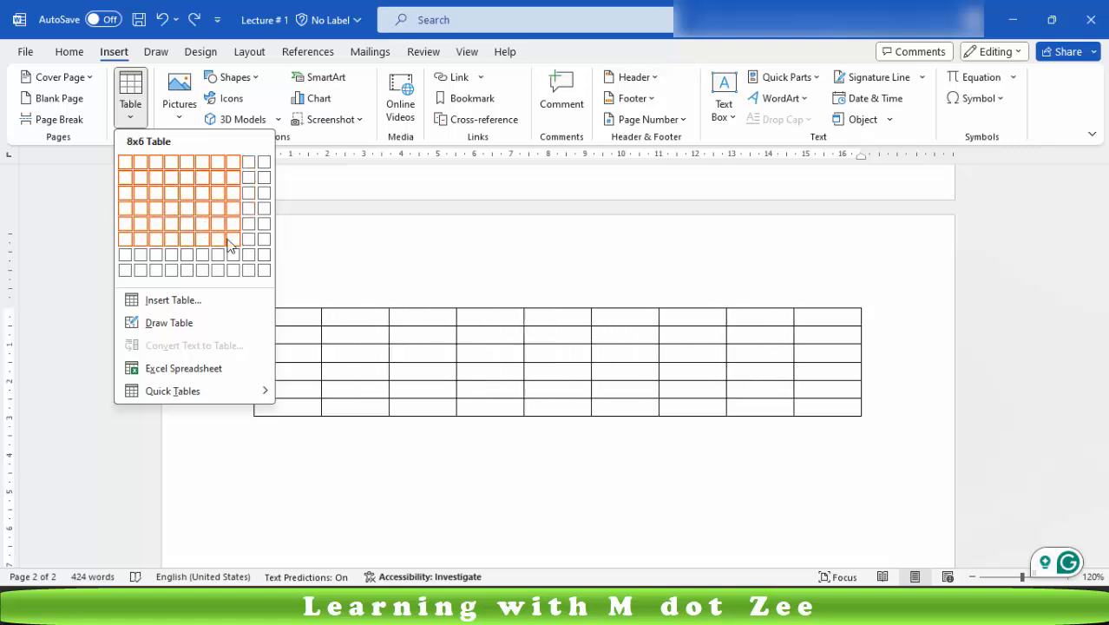
left_click(157, 213)
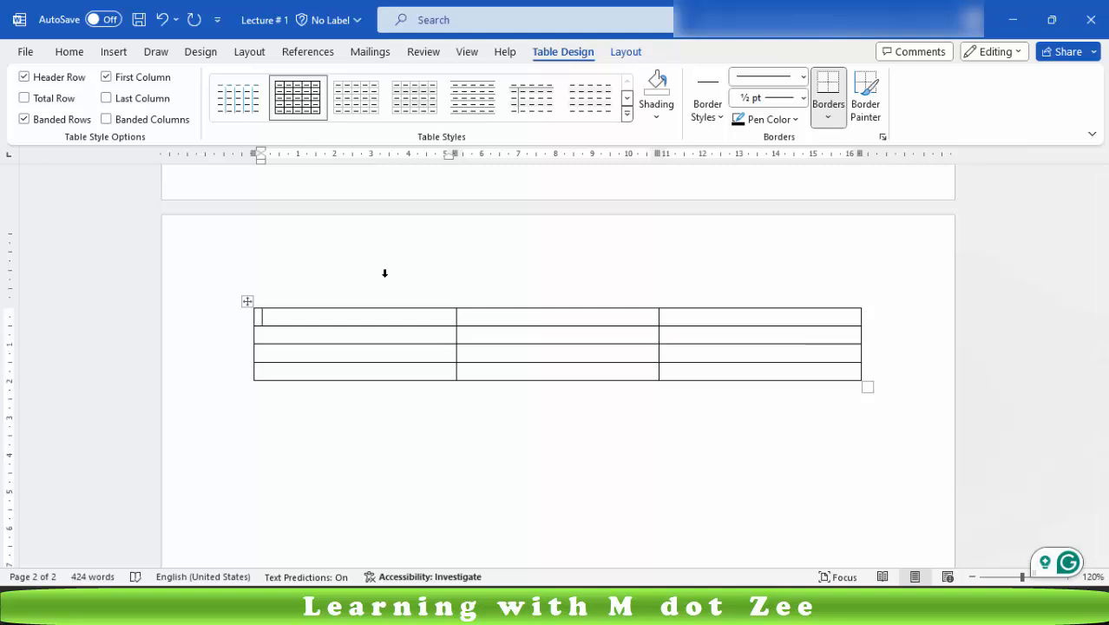
Step: Fill the table's header row with the headings Name, Address and Contact Number
type("Name")
key("Tab")
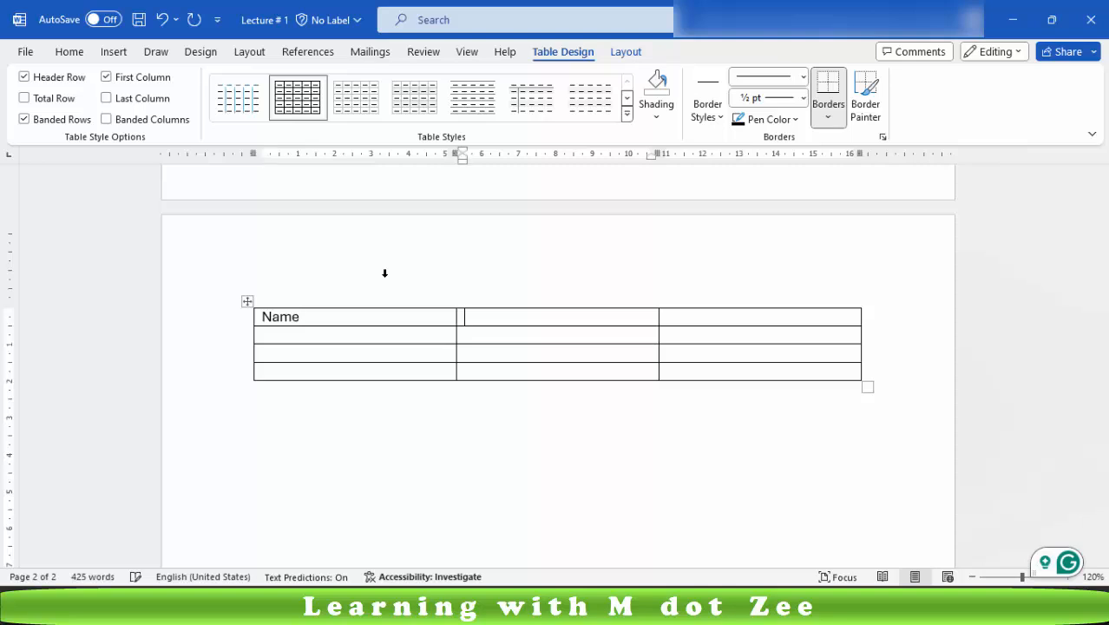
type("Address")
key("Tab")
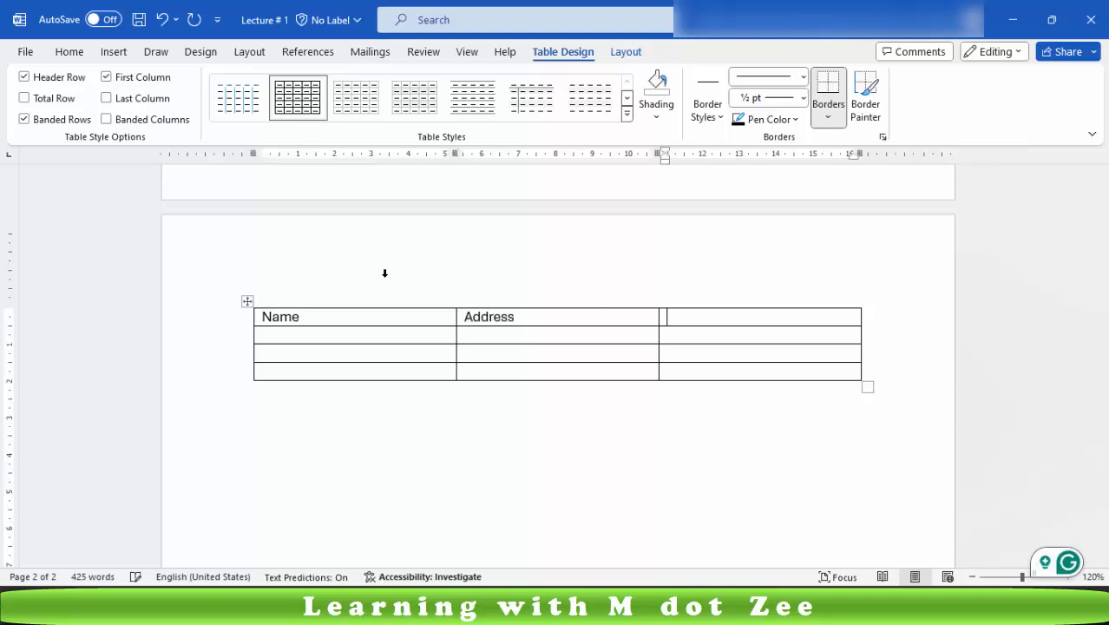
type("Contact Number")
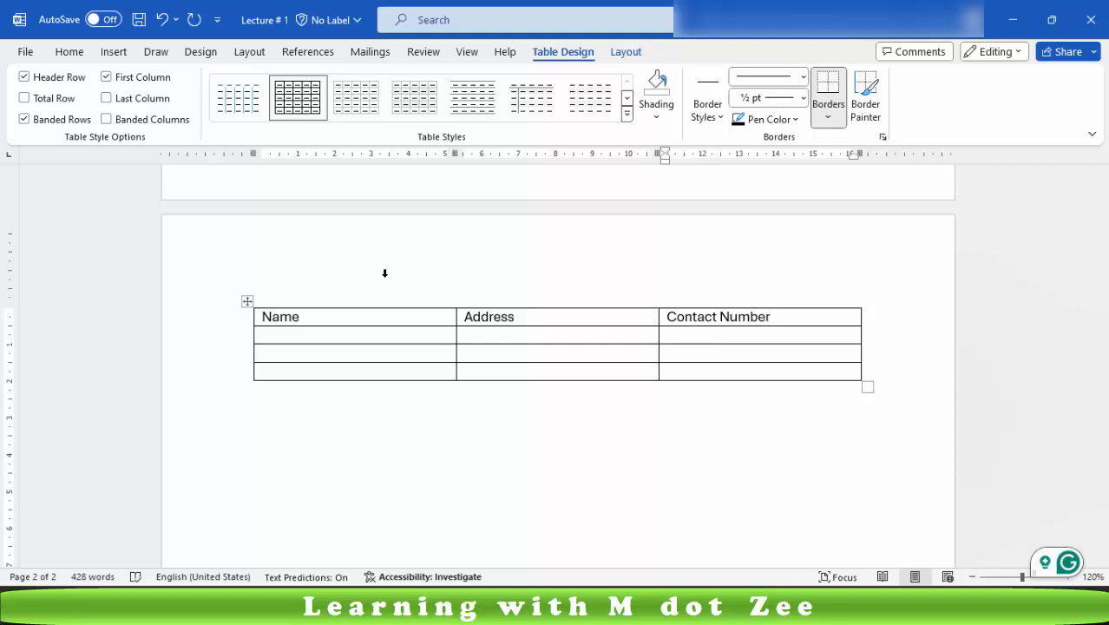
Step: Add a column to the right of Contact Number and give it the heading Email Address
right_click(819, 319)
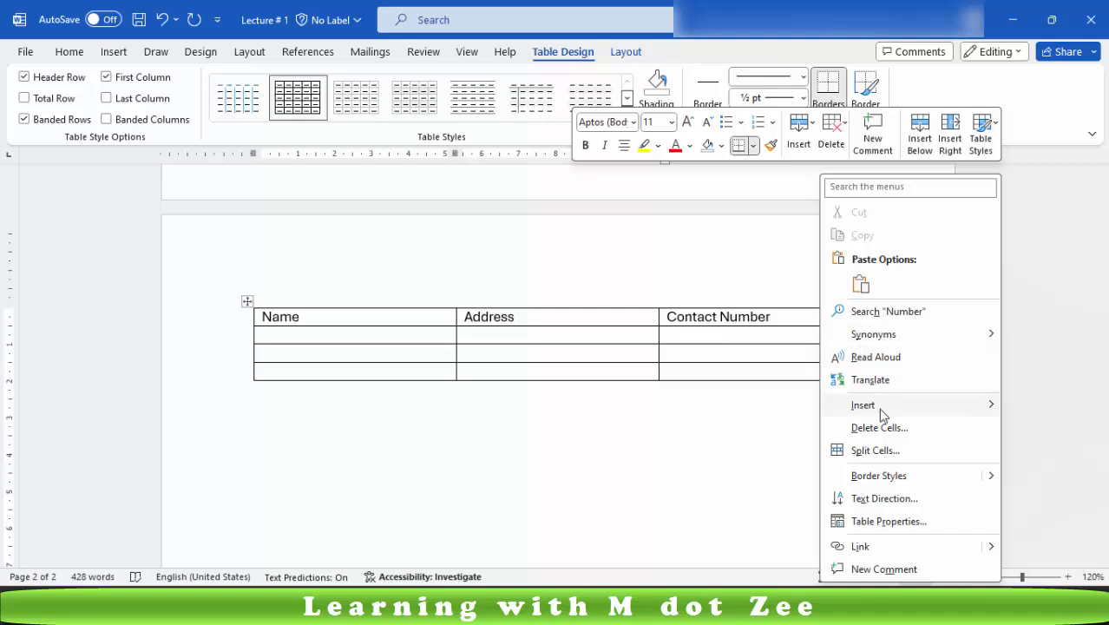
mouse_move(877, 412)
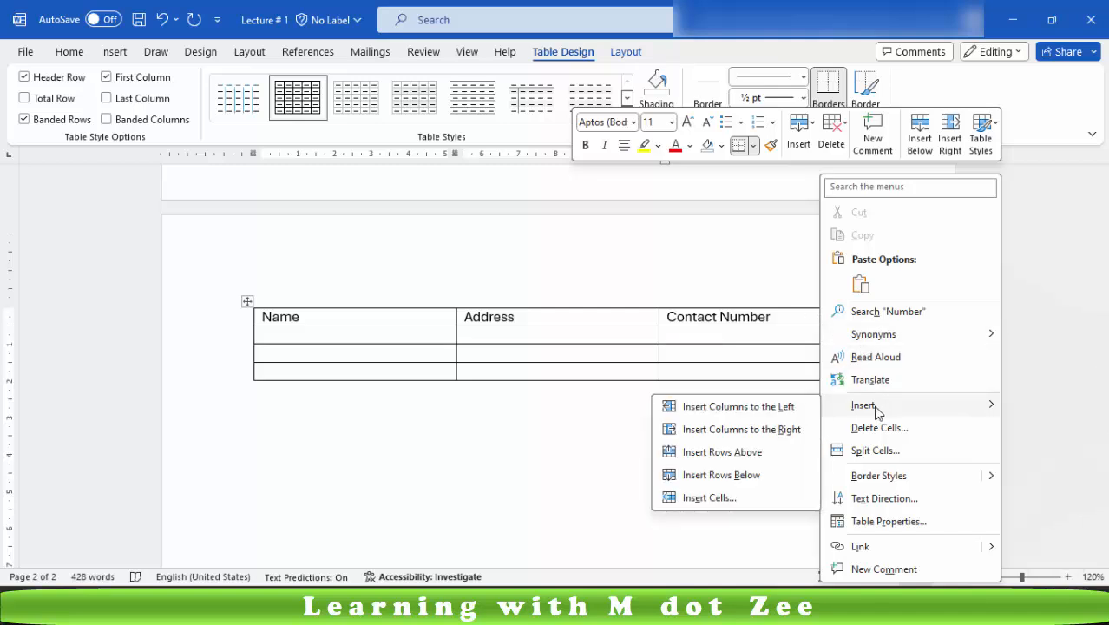
left_click(792, 428)
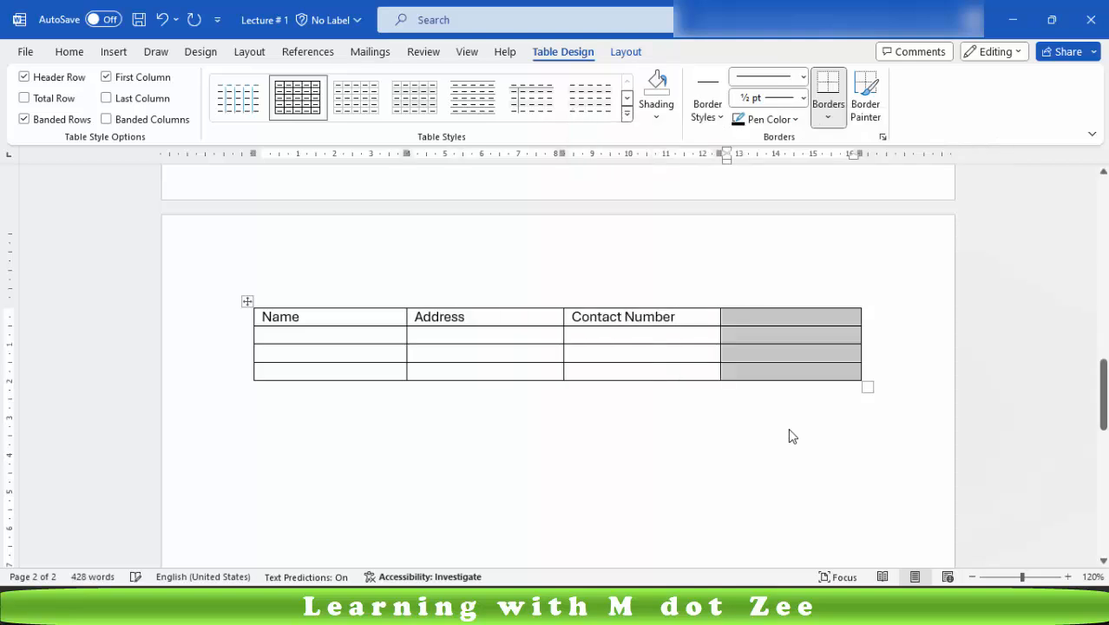
left_click(759, 320)
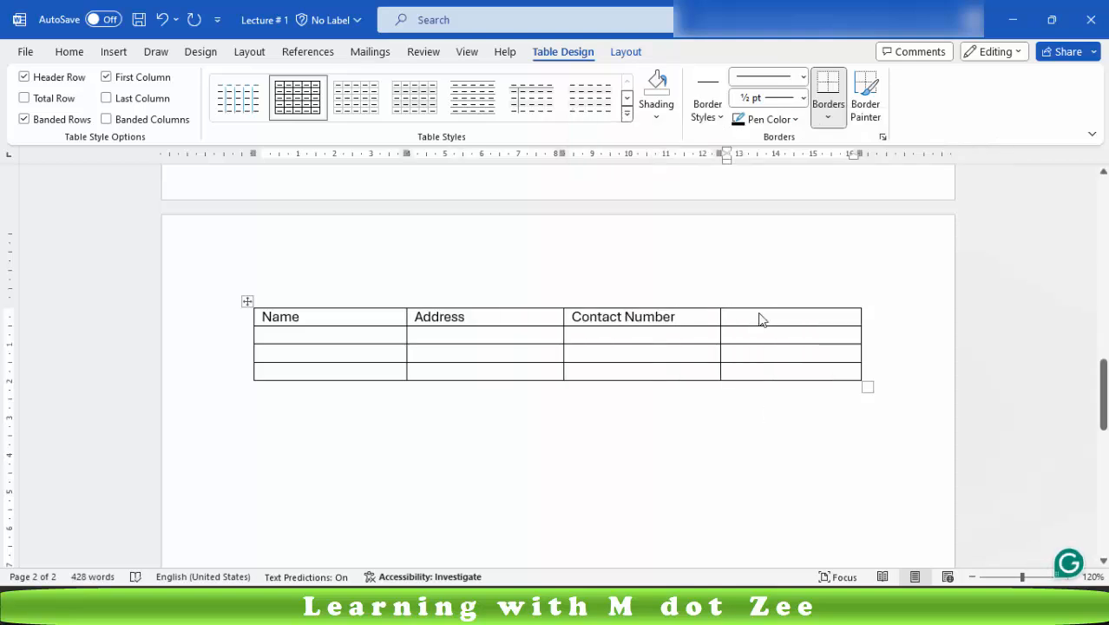
type("Email Addre")
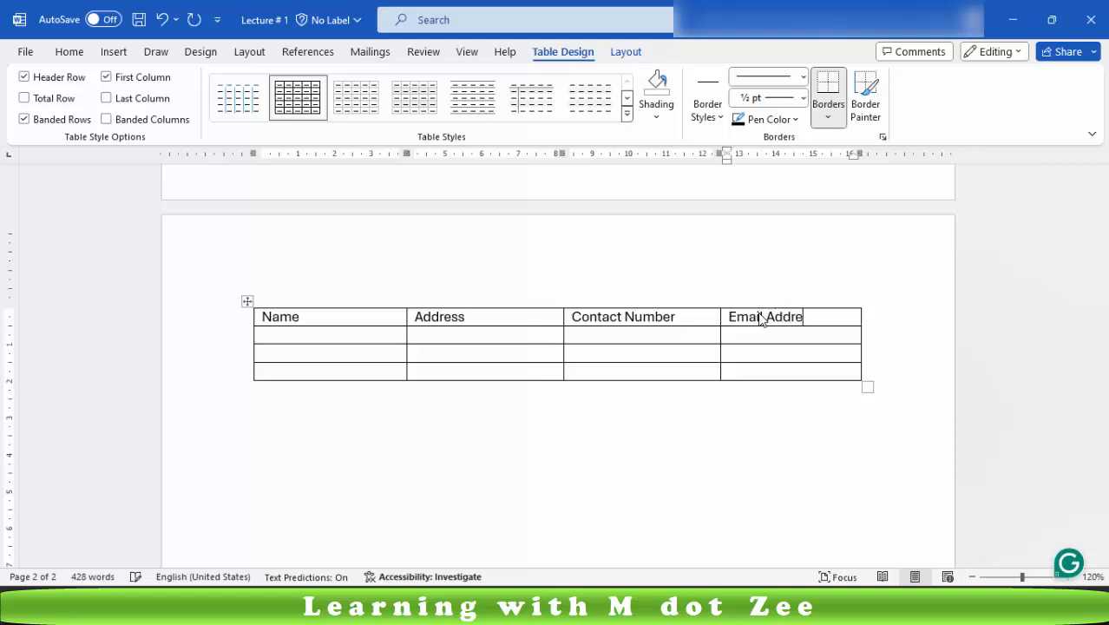
type("ss")
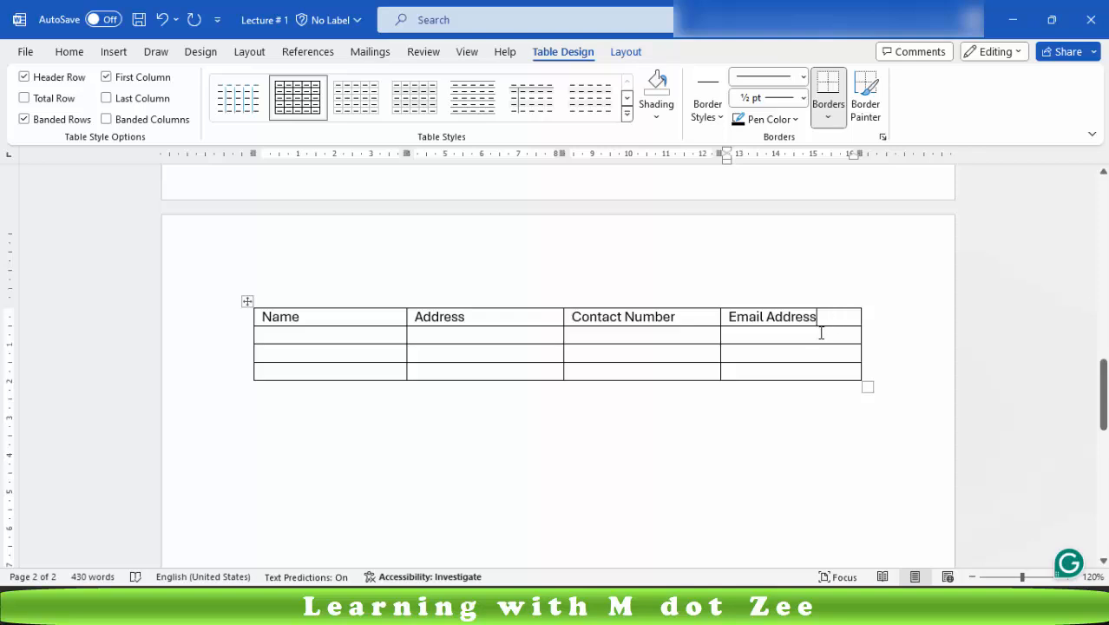
Step: Delete the entire Email Address column from the table and undo the deletion
right_click(827, 322)
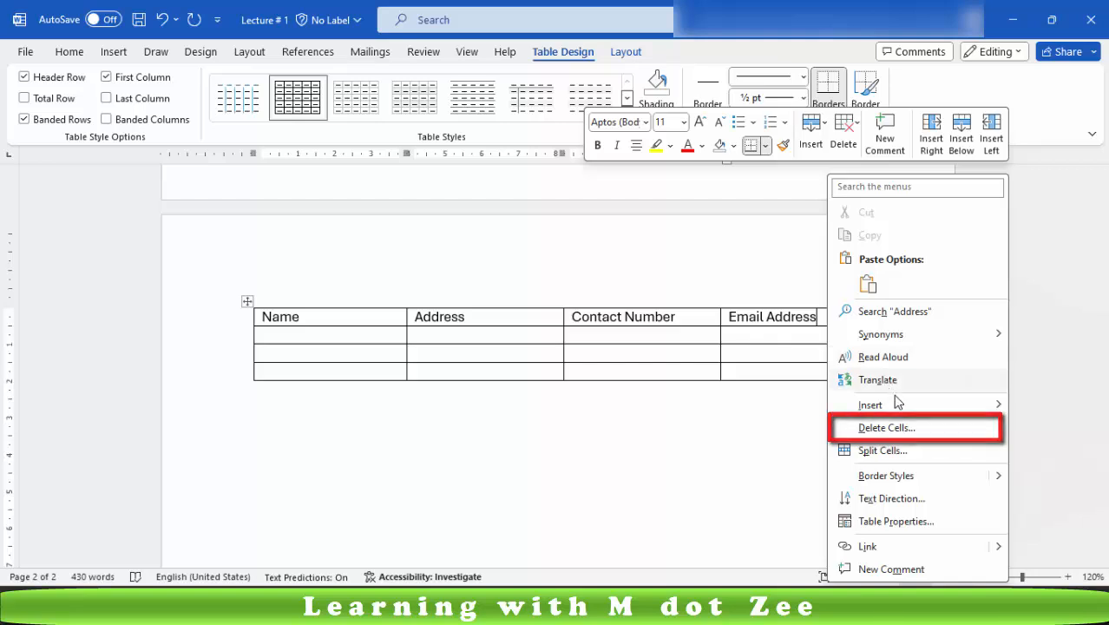
left_click(884, 427)
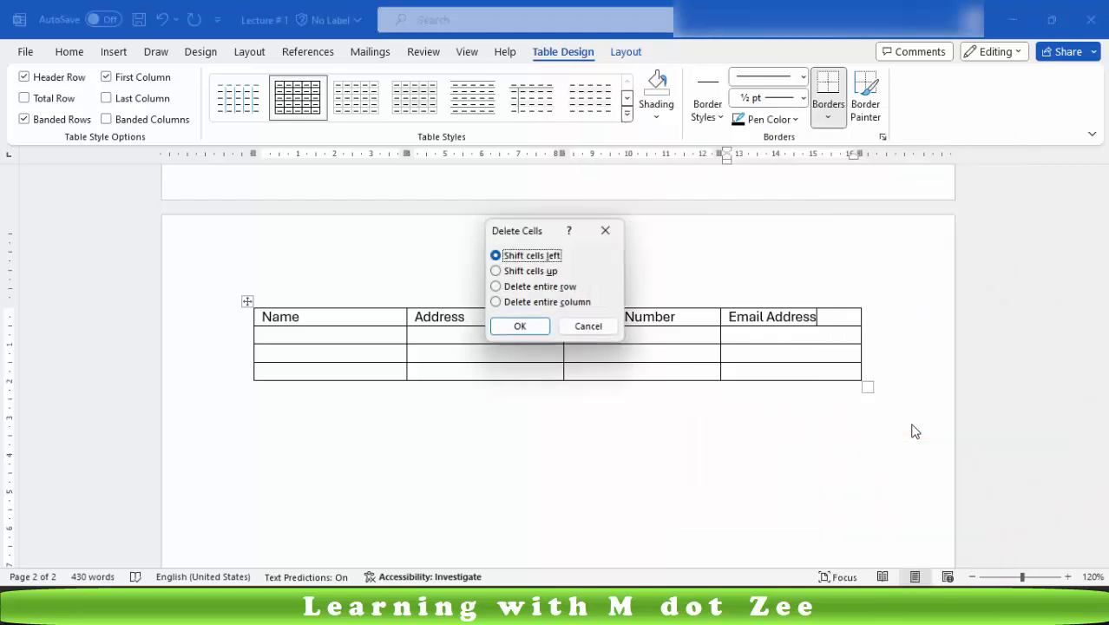
left_click(575, 303)
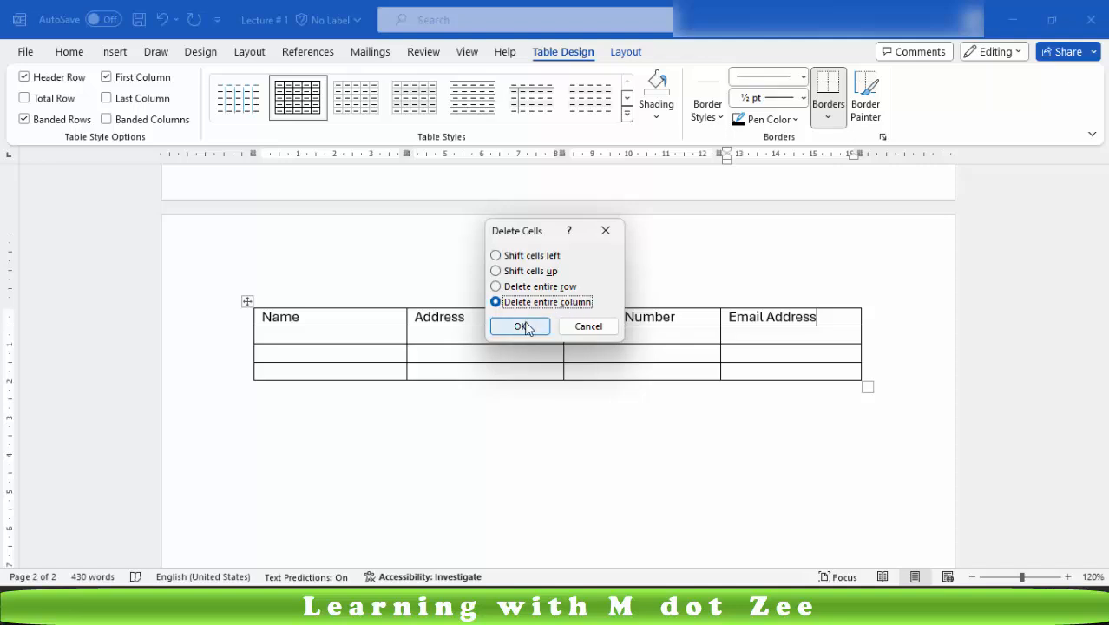
left_click(521, 327)
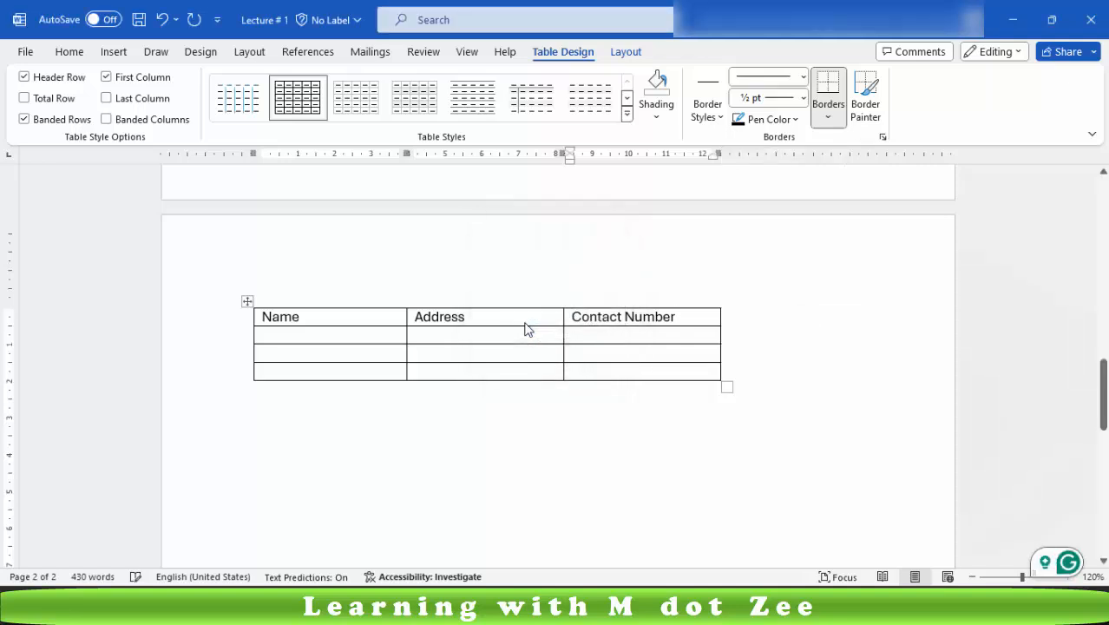
key("ctrl+z")
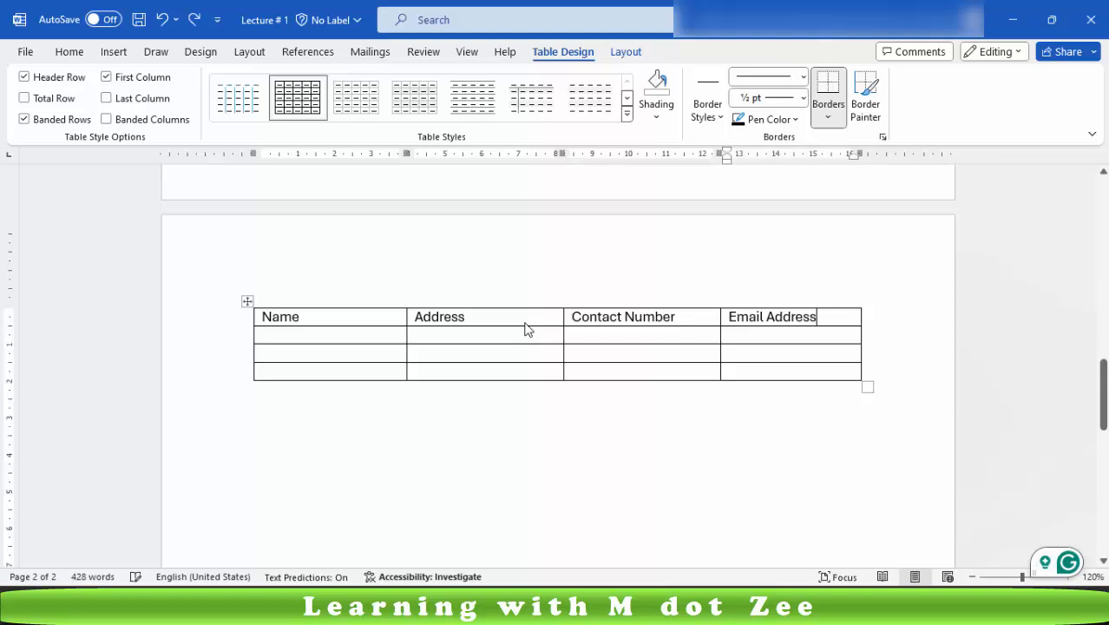
Step: Delete the entire first blank row below the table's header and undo the deletion
right_click(838, 328)
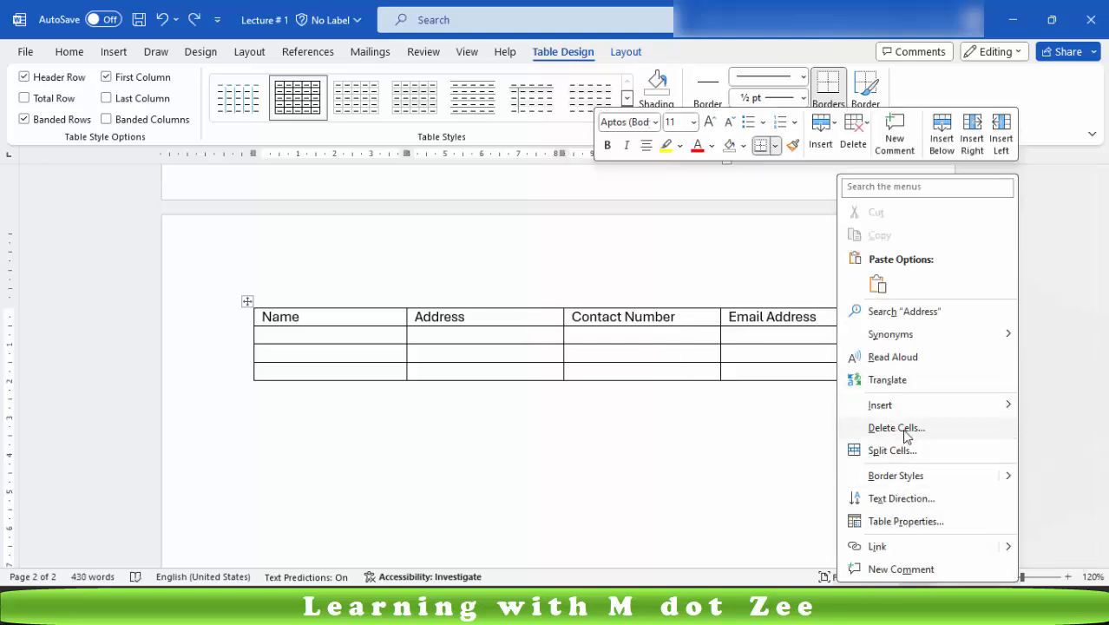
left_click(779, 360)
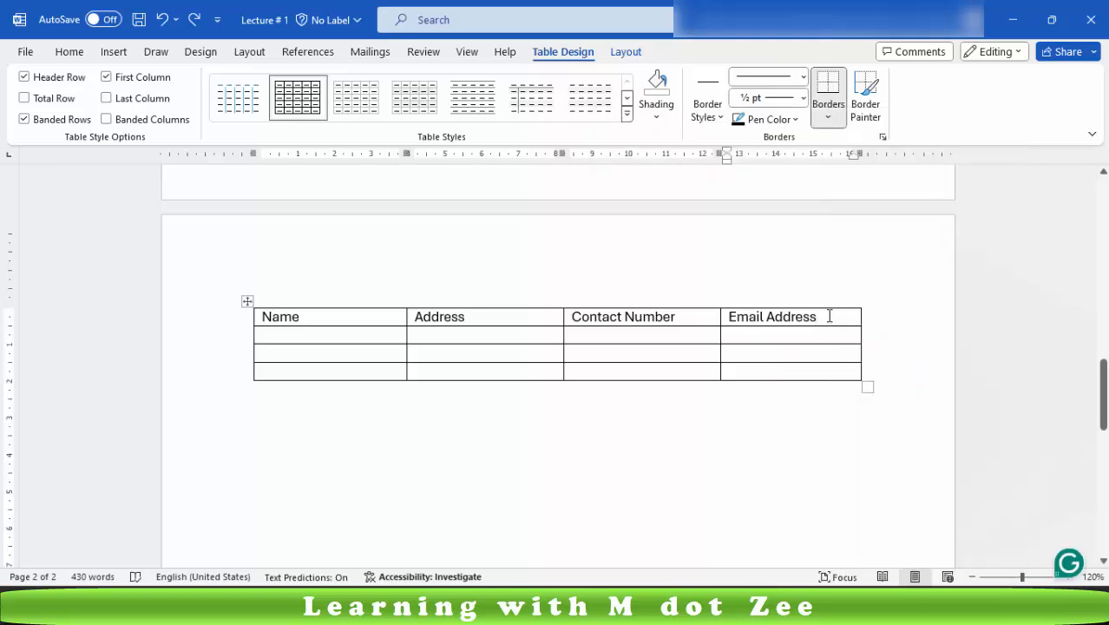
left_click(775, 339)
right_click(780, 333)
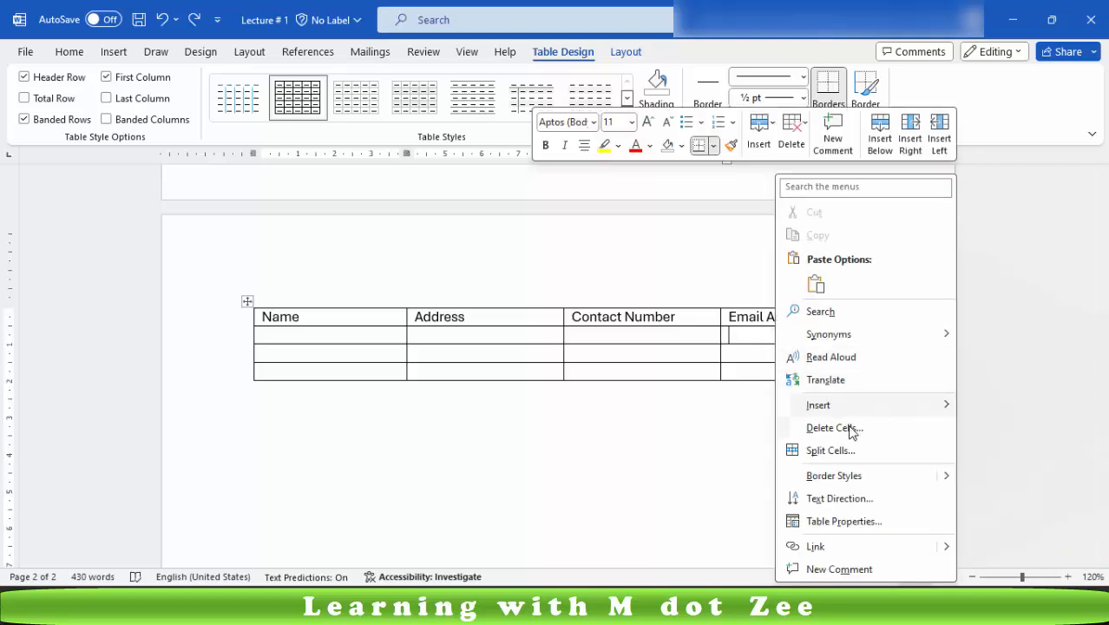
left_click(833, 428)
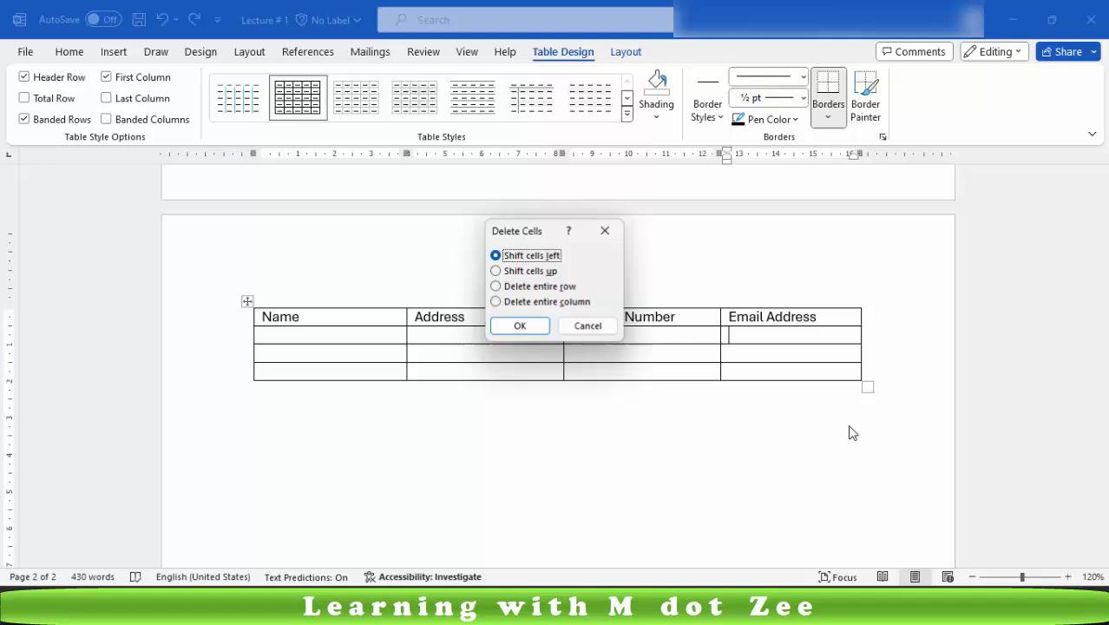
left_click(564, 289)
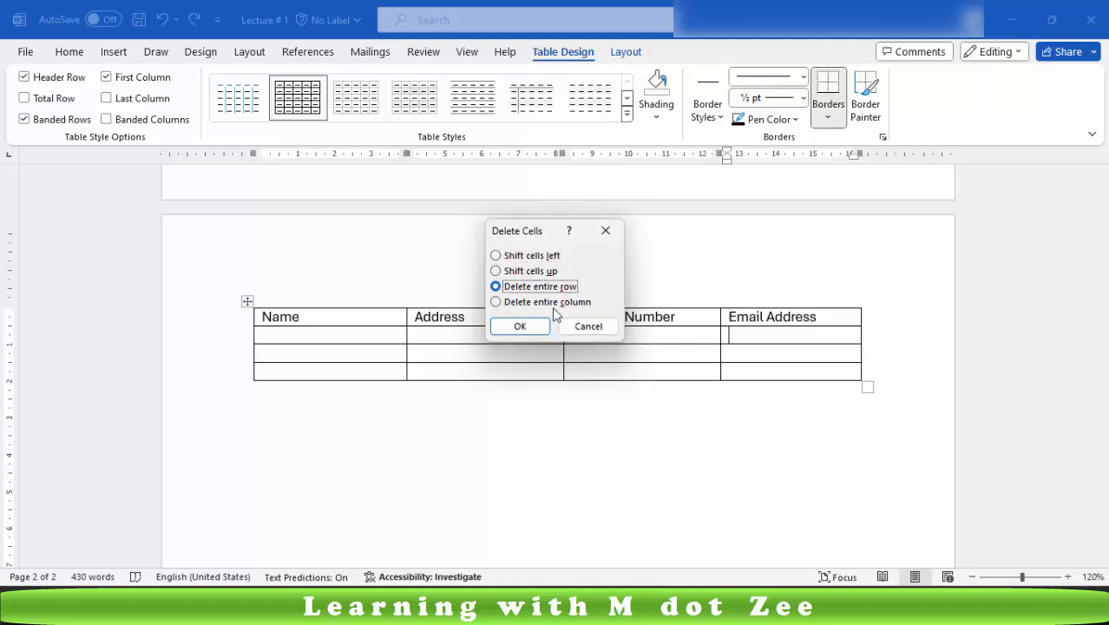
left_click(520, 334)
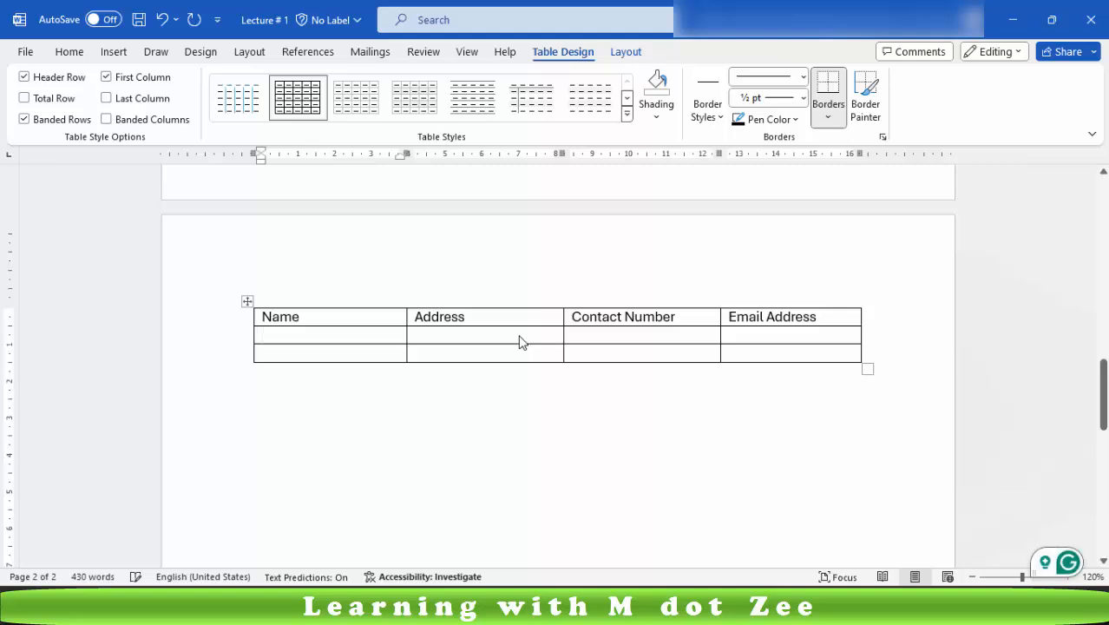
key("ctrl+z")
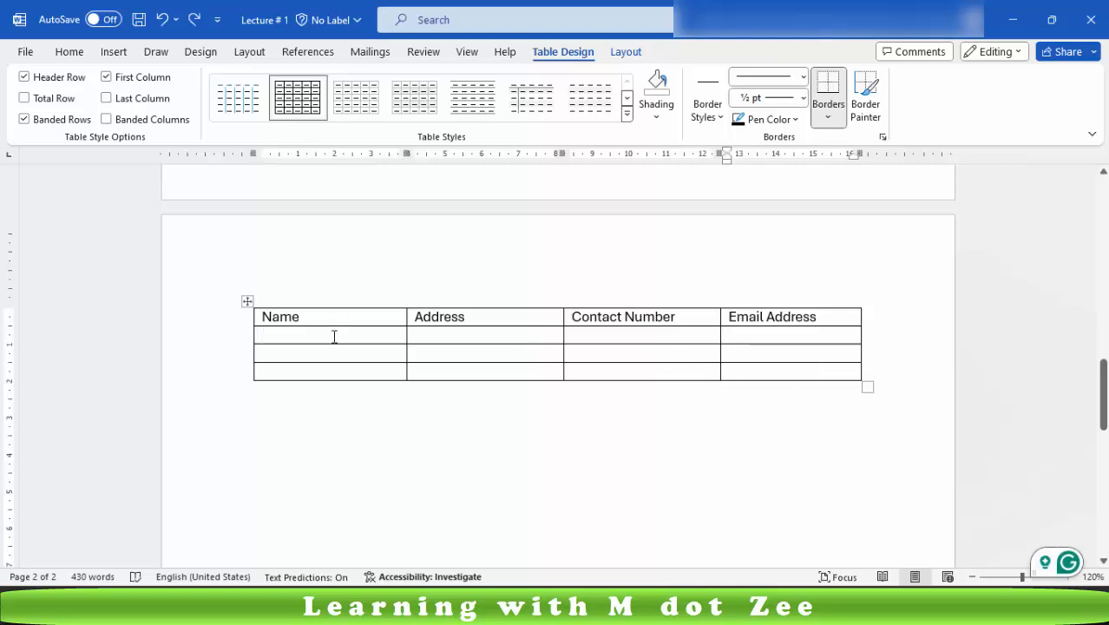
Step: Fill the table's last row with the placeholder entries "dfsdfjl", "dflsdkjfdslf lj sd", "3435" and "dsdfsdfsdf"
left_click(352, 375)
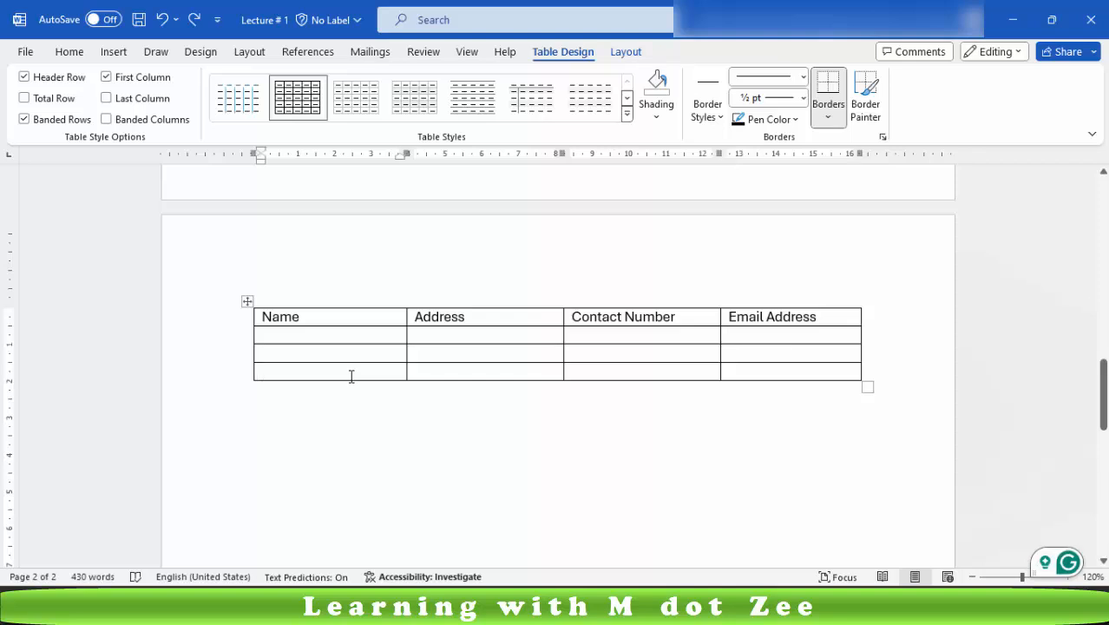
type("dfsdfjl")
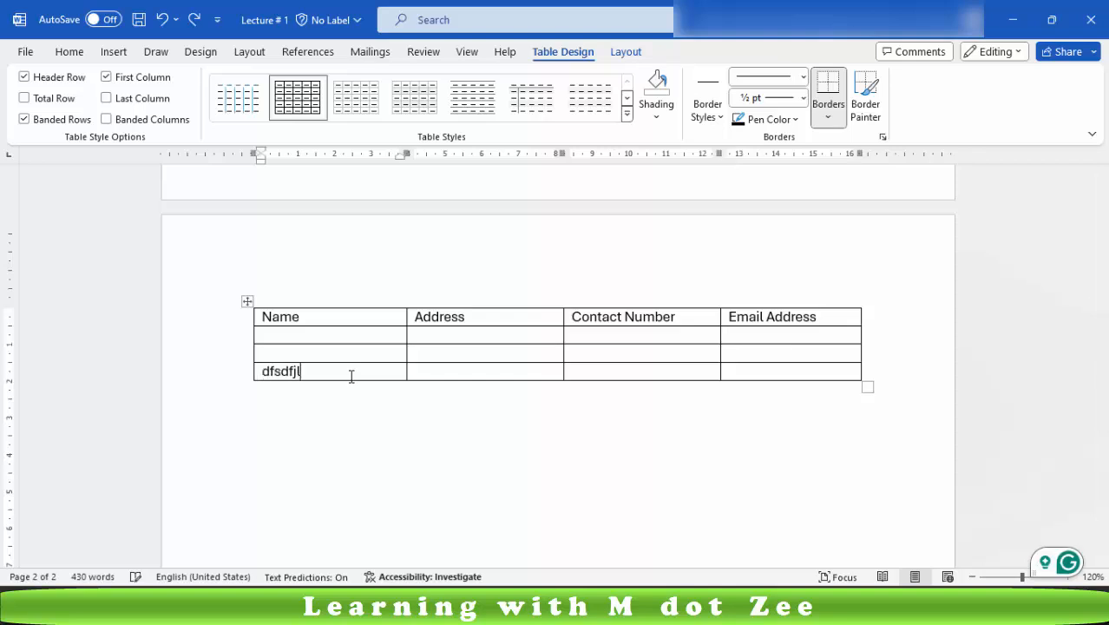
key("Tab")
type("dflsdkjfdslf lj sd")
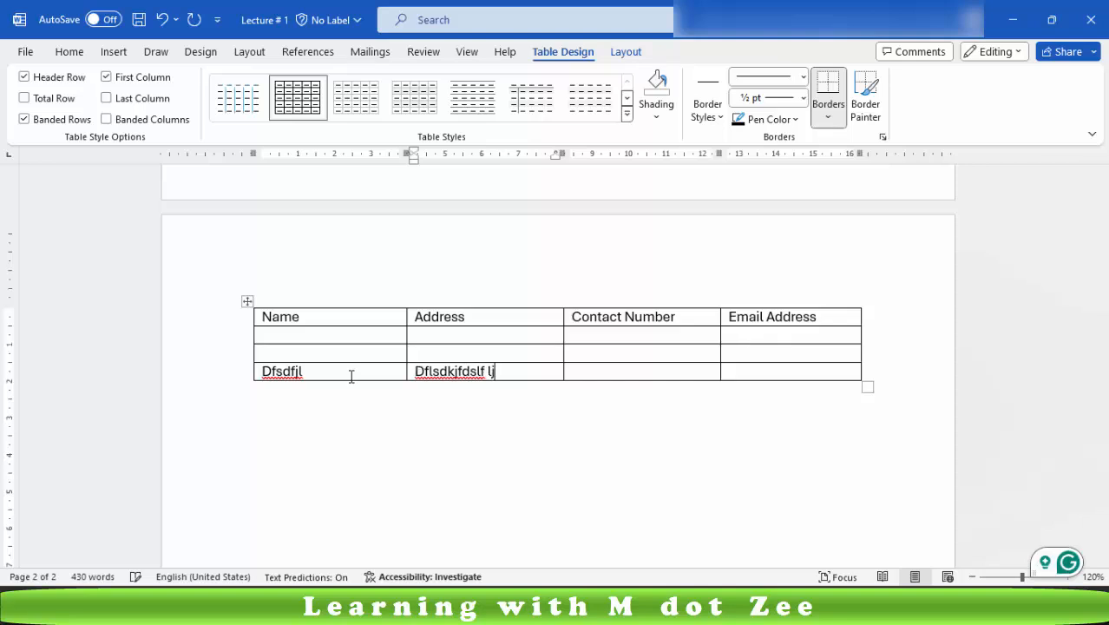
key("Tab")
type("3435")
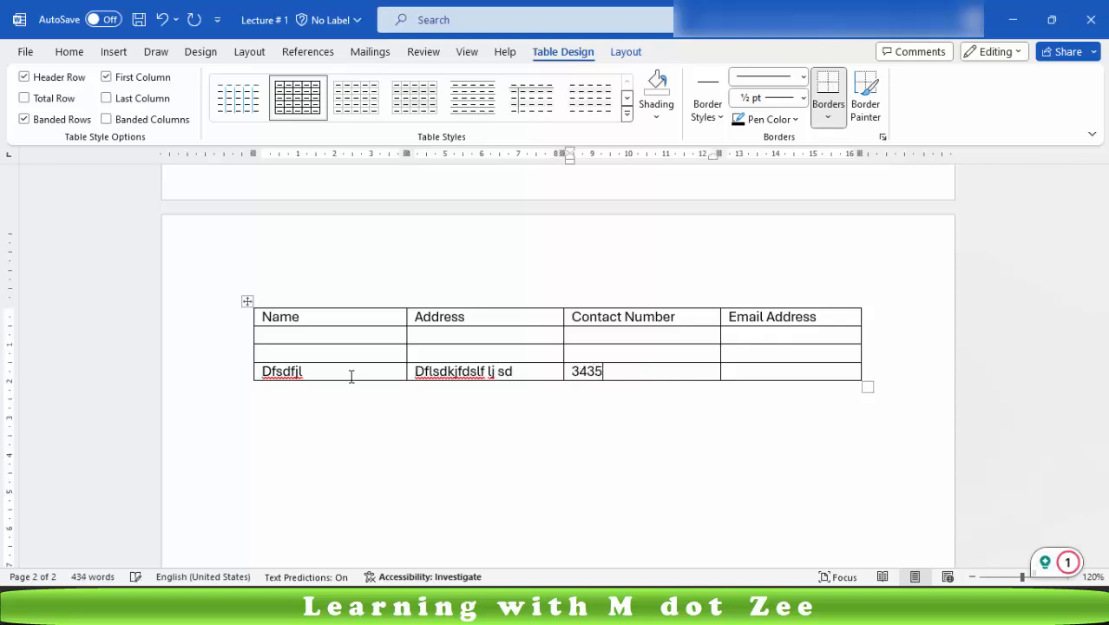
key("XF86AudioLowerVolume")
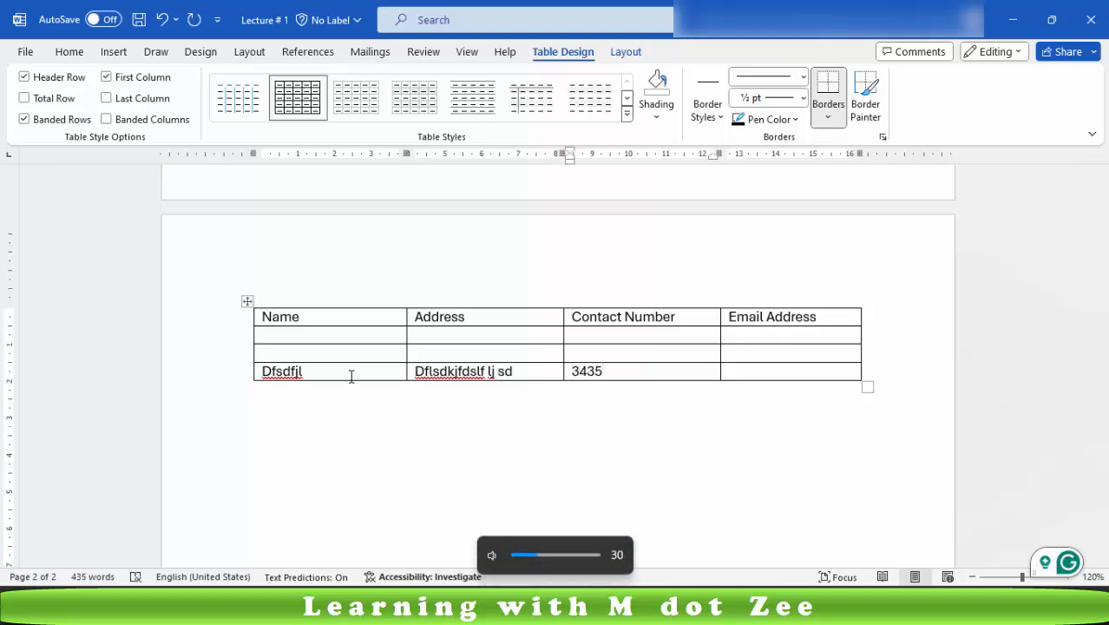
key("Tab")
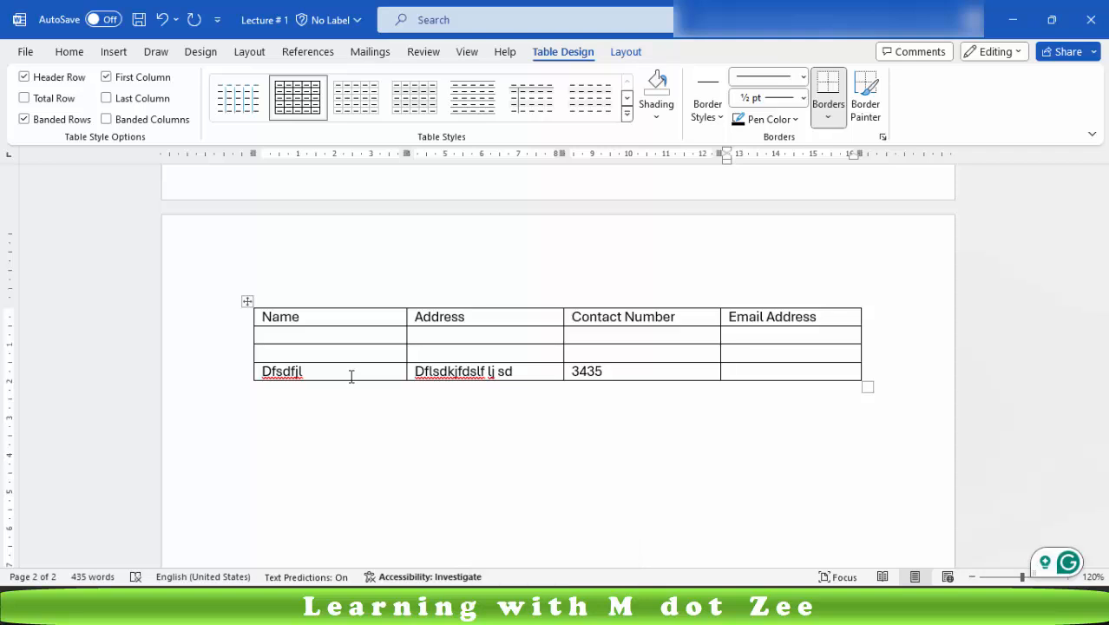
type("dsdfsdfsdf")
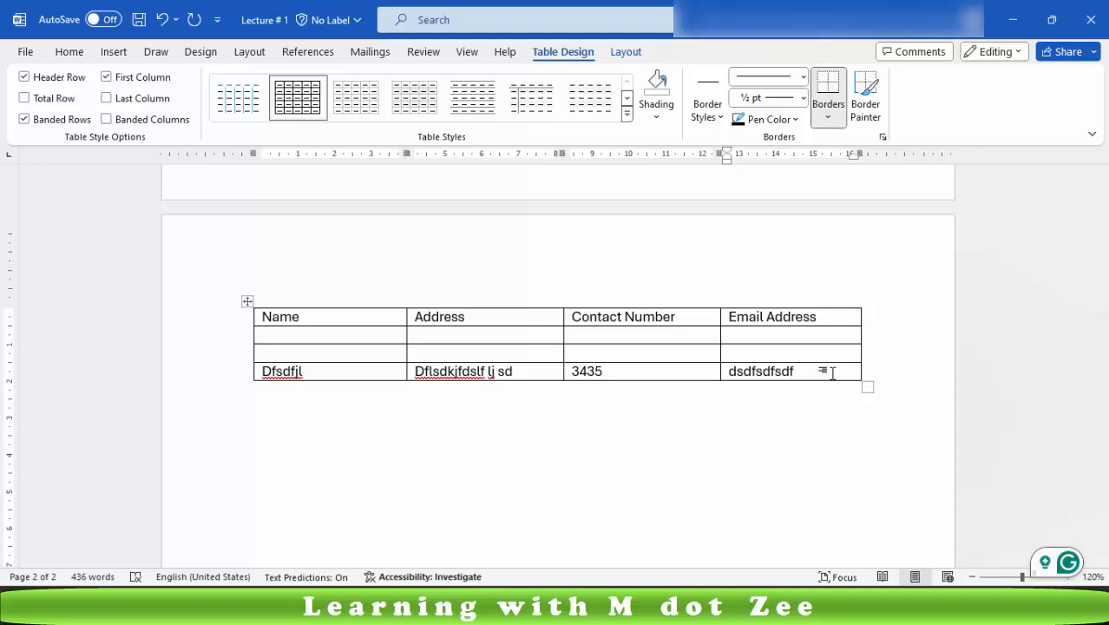
Step: Add a row at the table's end with "dfdfdf" under Name and Address and "dfsdfsdfsfsd" under Email Address
key("Tab")
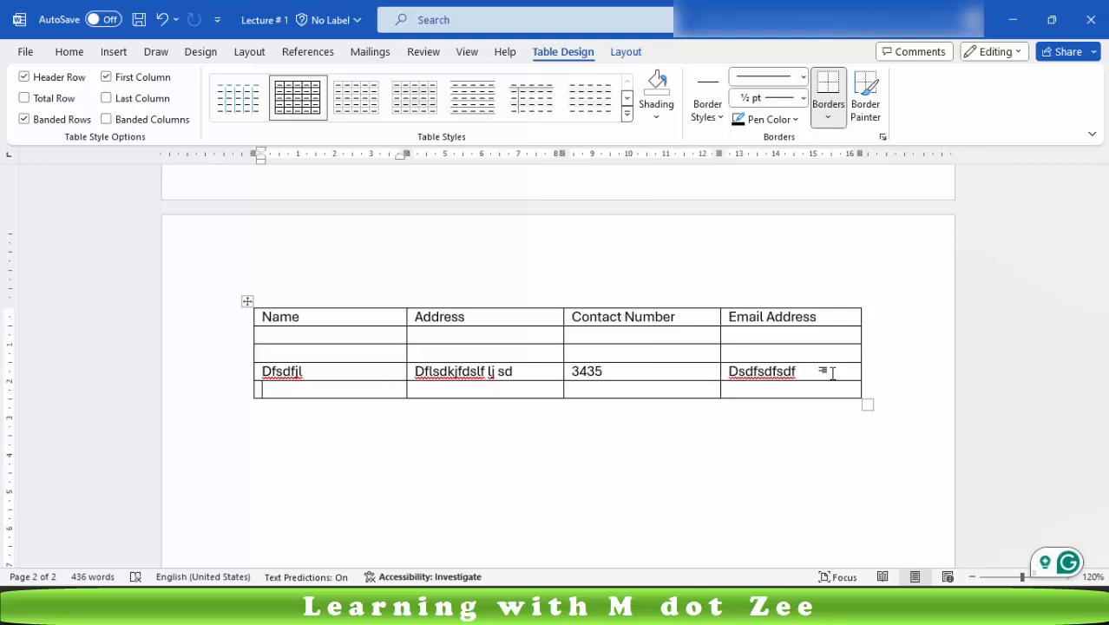
key("Tab")
key("Tab")
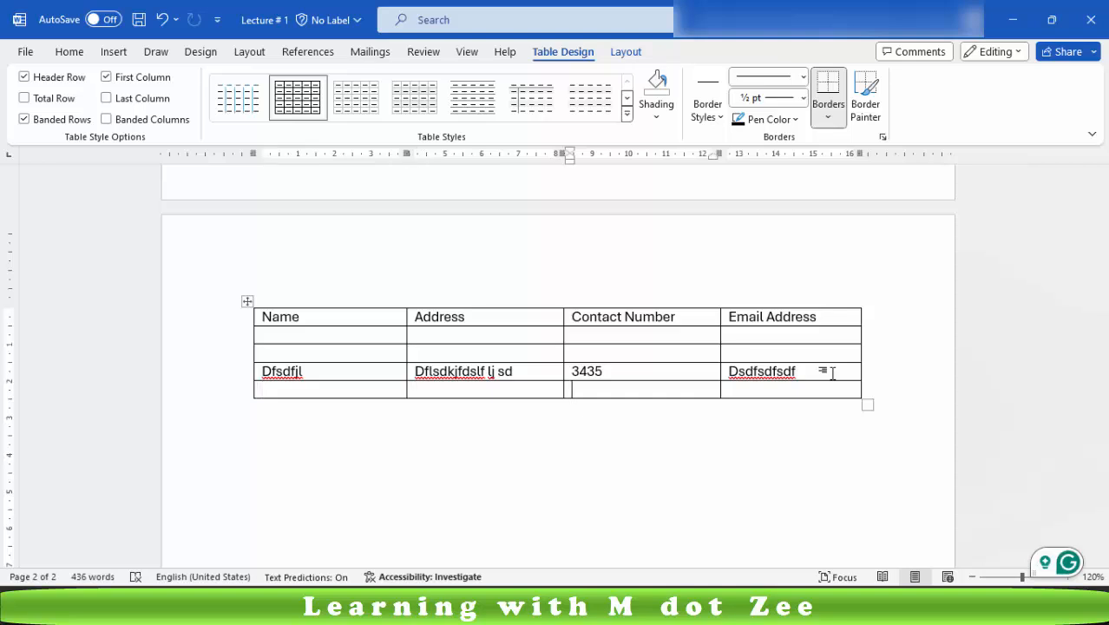
key("shift+Tab")
key("shift+Tab")
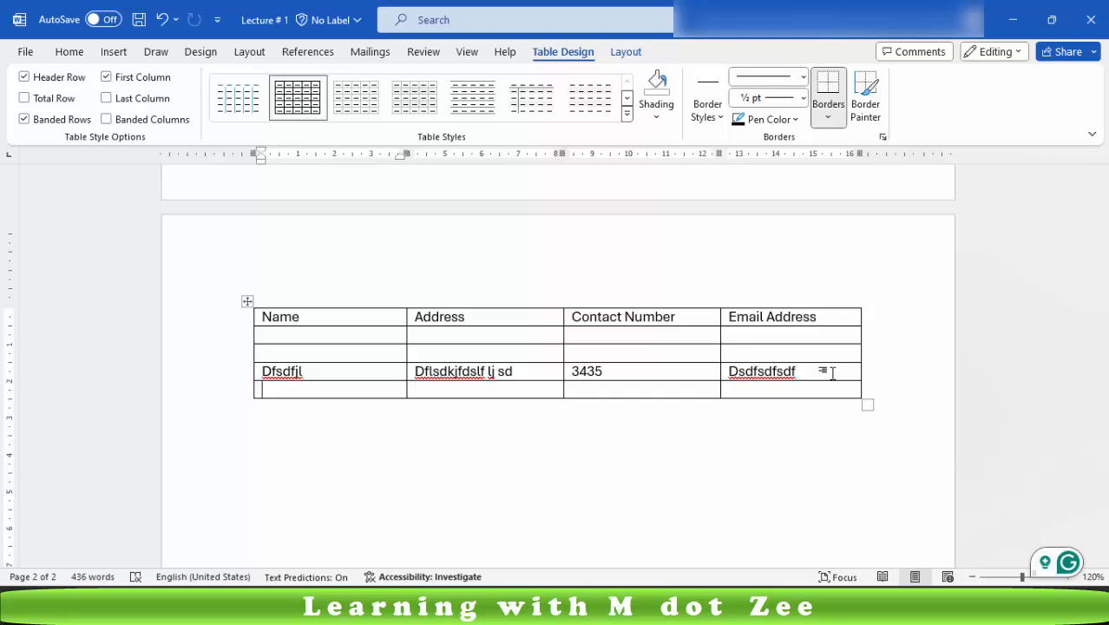
type("dfdfdf")
key("Tab")
type("dfdfdf")
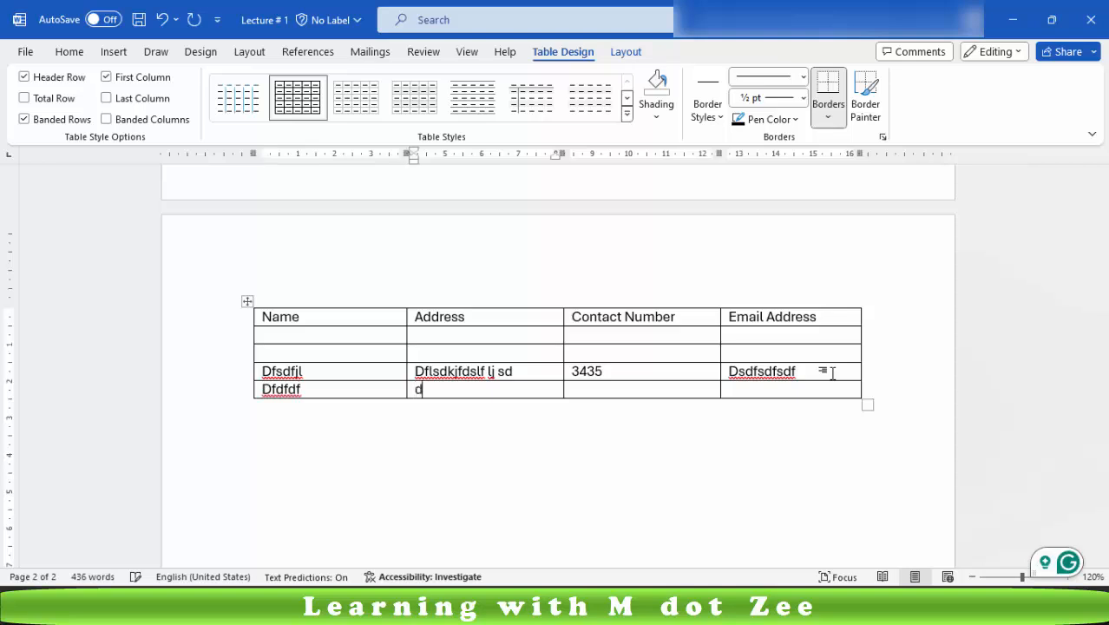
key("Tab")
key("Tab")
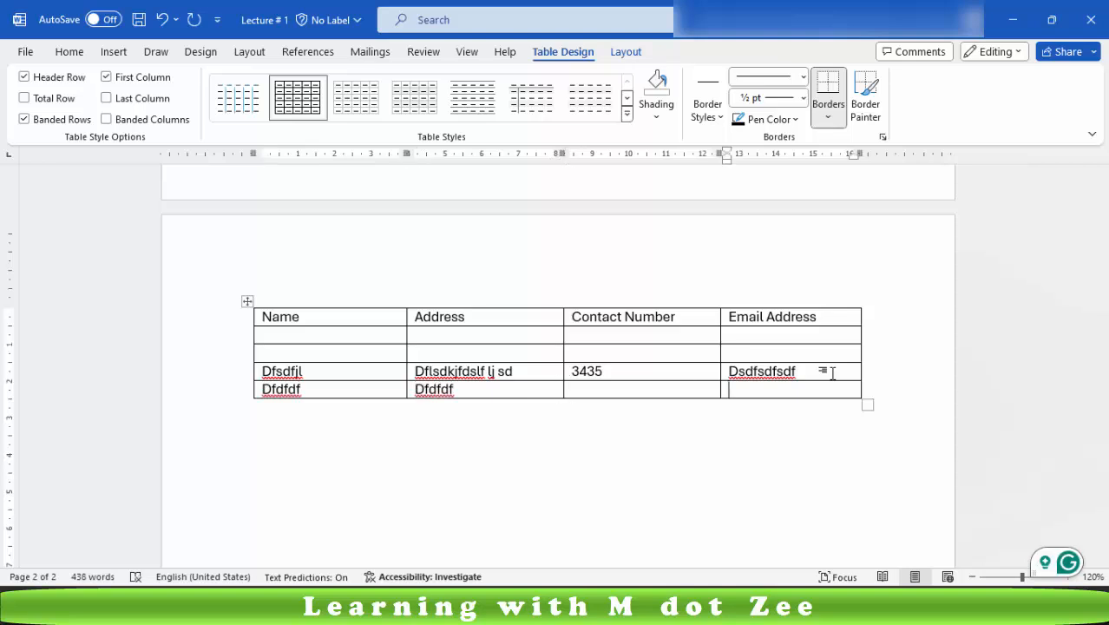
type("dfsdfsdfsfsd")
Step: Add another row at the table's end and fill it with "sdfsdsdfs", "dfsdf", "fdsfd" and "fdsfwd"
key("Tab")
type("sd")
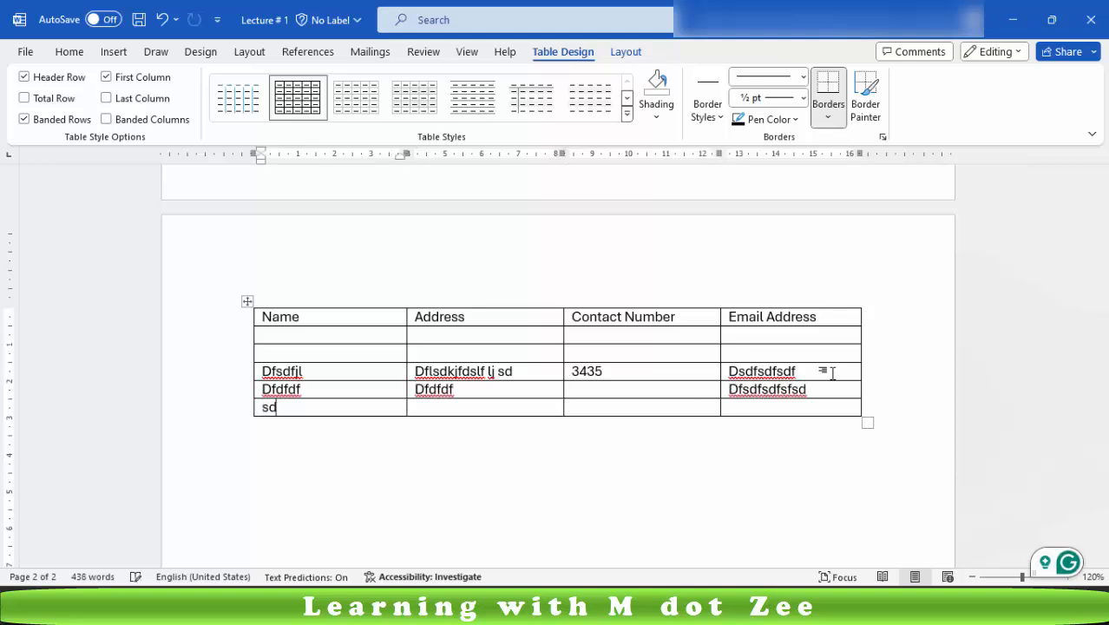
type("fsdsdfs")
key("Tab")
type("dfsdf")
key("Tab")
type("f")
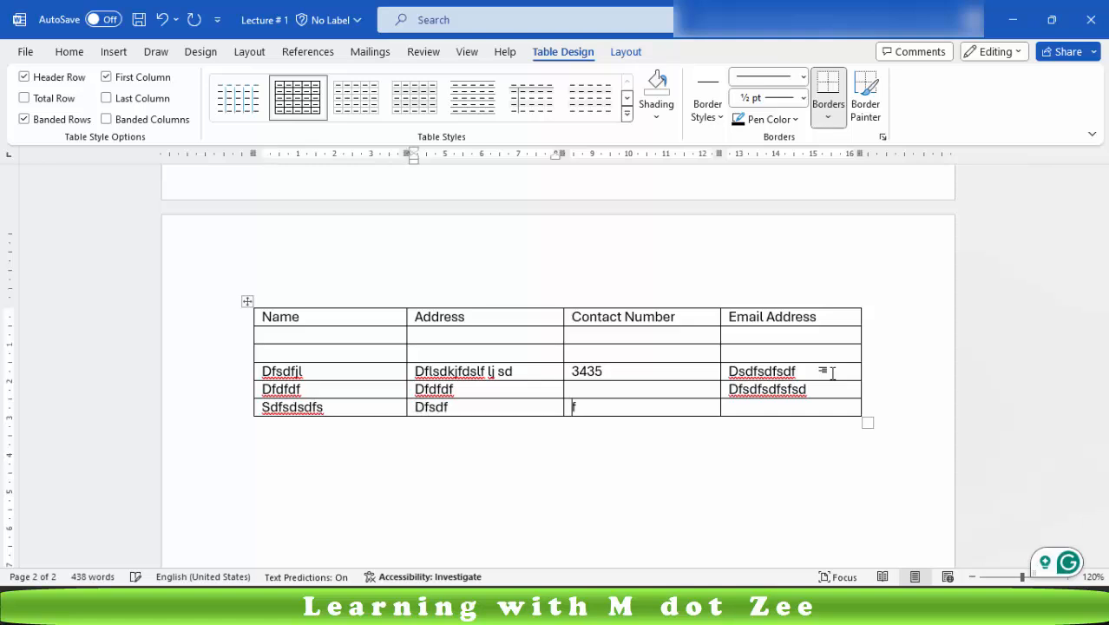
type("dsfd")
key("Tab")
type("fdsfwd")
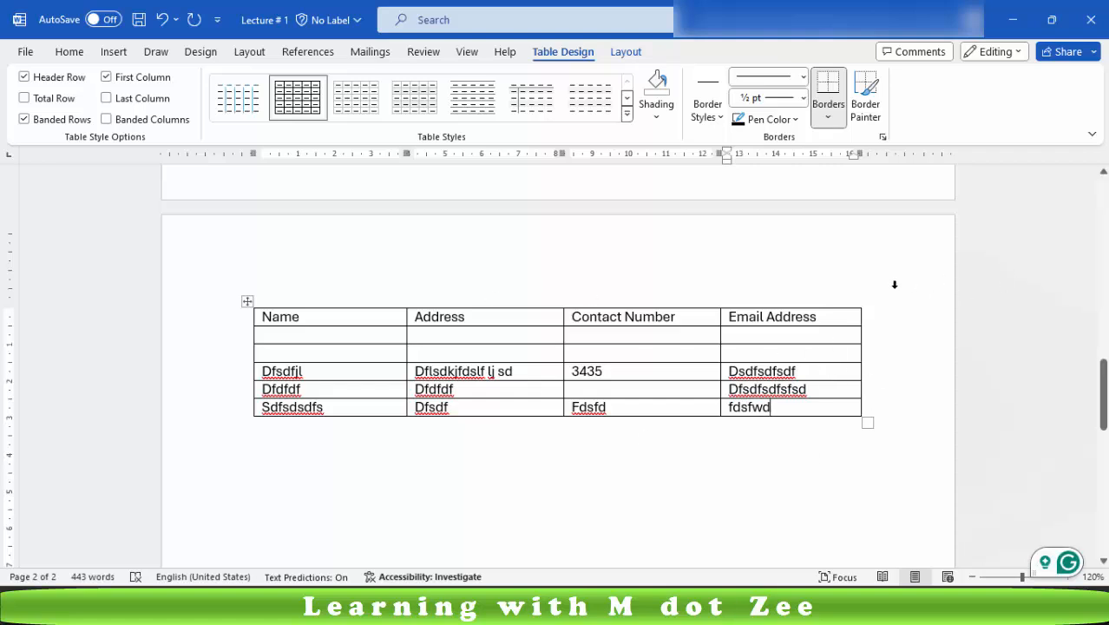
Step: Shade the table's entire header row, from Name to Email Address, with a light blue theme color
left_click_drag(833, 317, 762, 334)
left_click(694, 336)
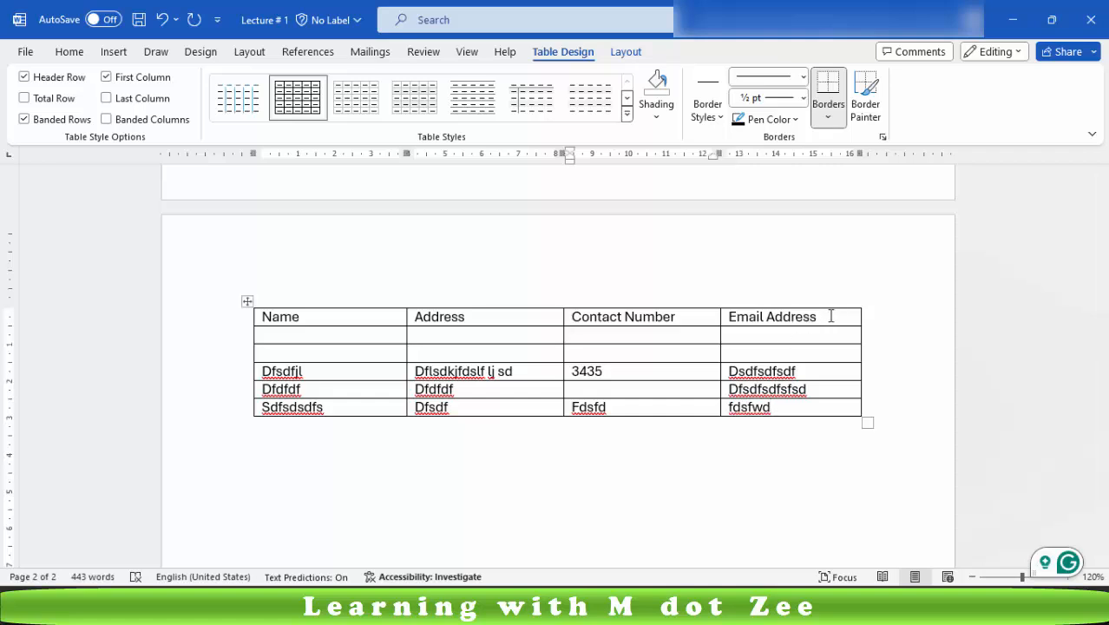
left_click(830, 316)
mouse_move(808, 322)
left_mouse_down()
mouse_move(587, 330)
mouse_move(423, 318)
left_mouse_up()
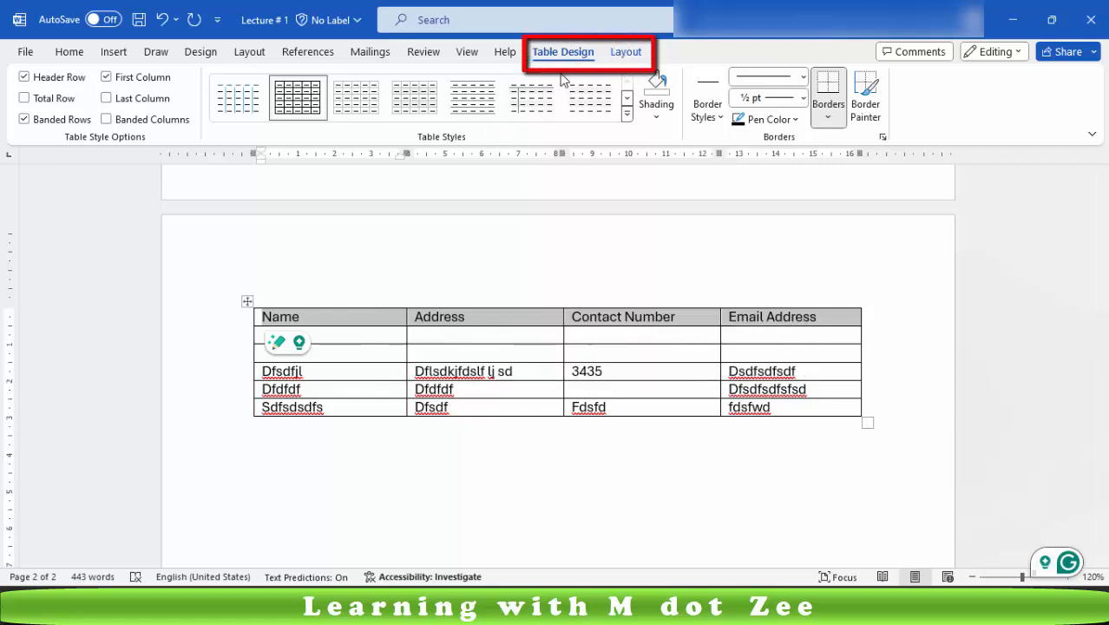
left_click(625, 51)
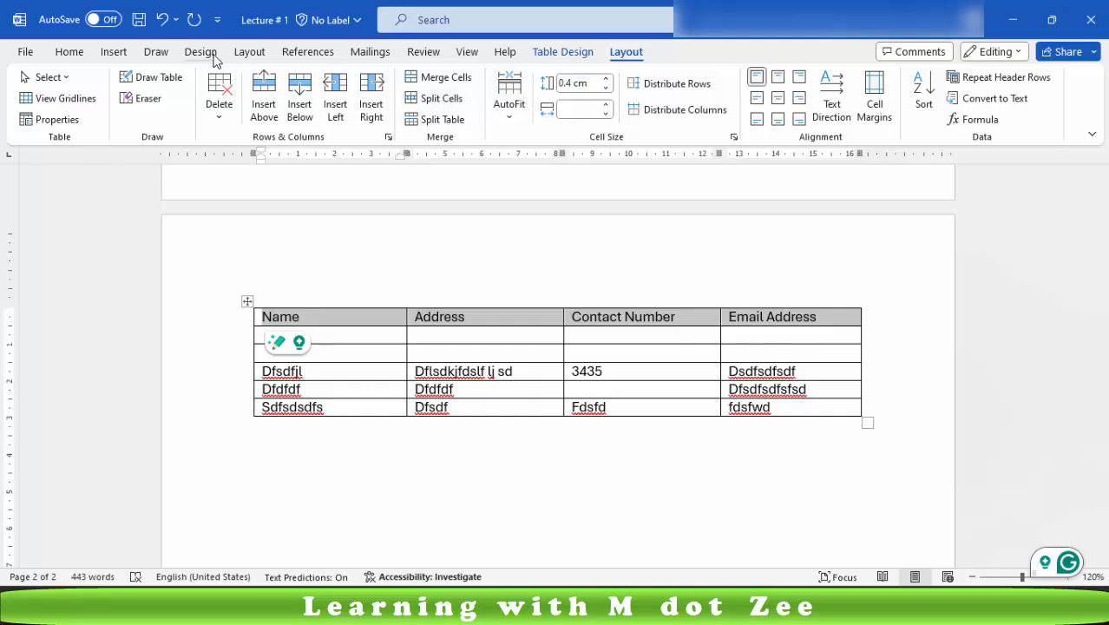
left_click(249, 53)
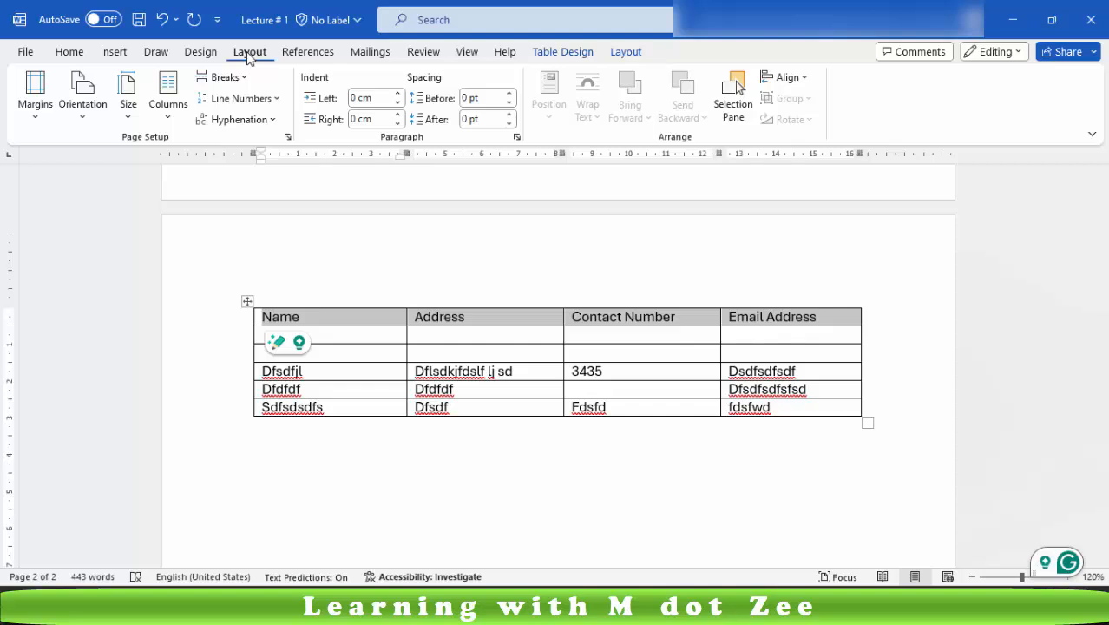
left_click(624, 52)
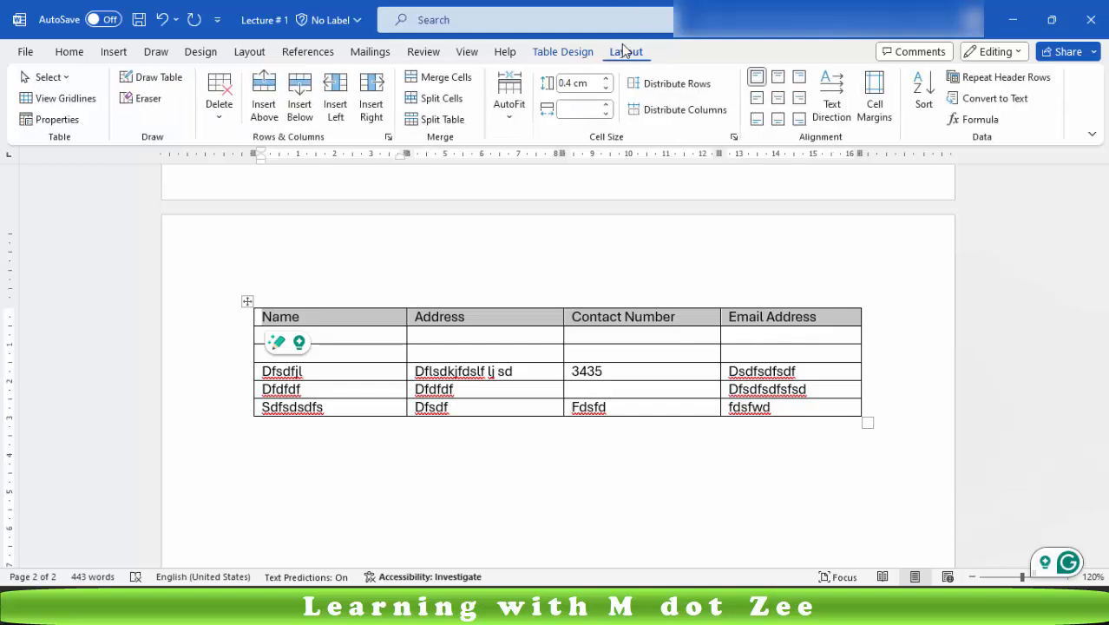
left_click(577, 56)
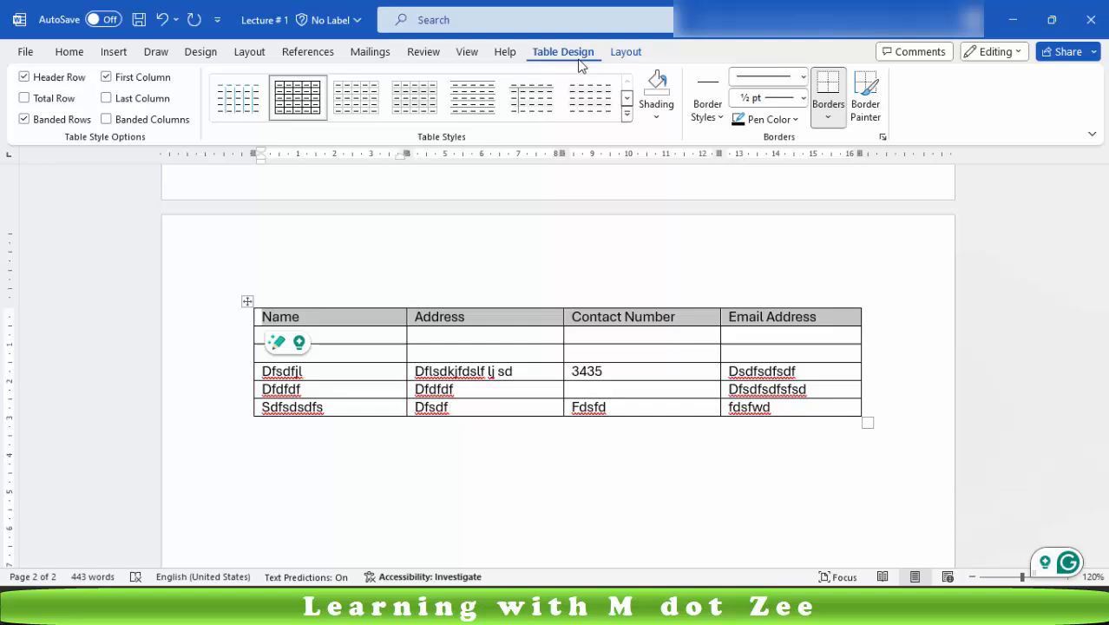
left_click(657, 118)
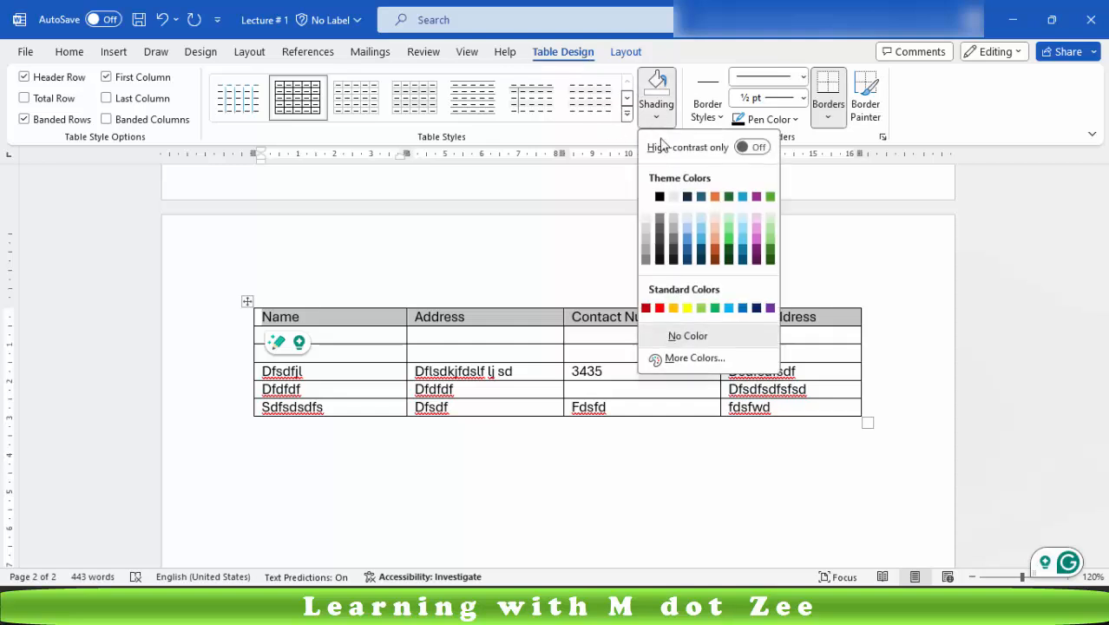
left_click(688, 234)
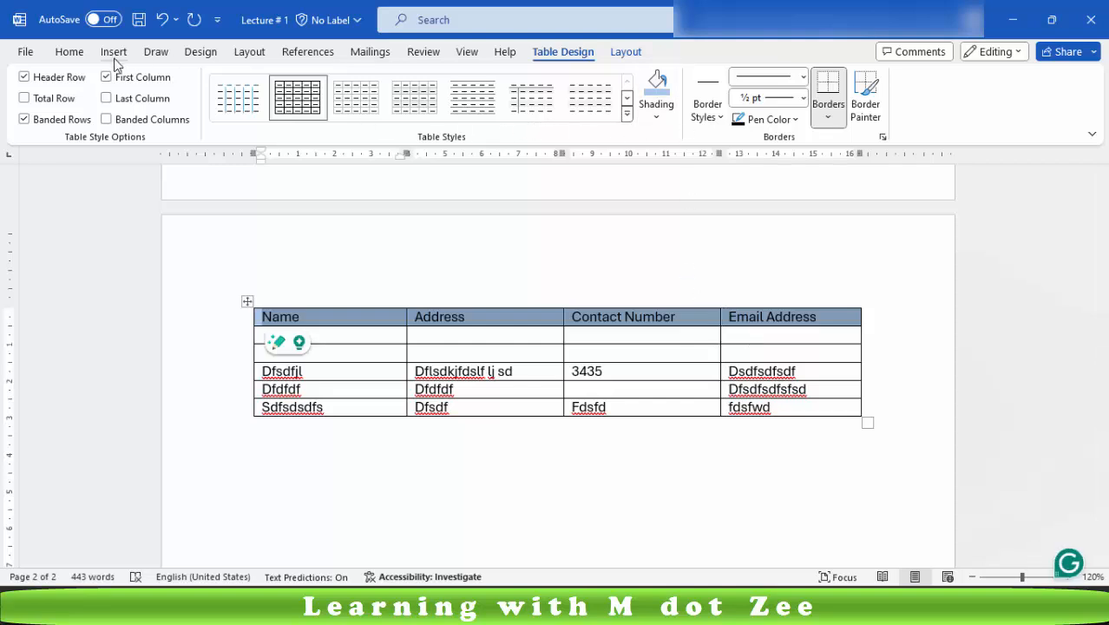
Step: Change the header row's text to a dark green theme color and deselect the row
left_click(85, 56)
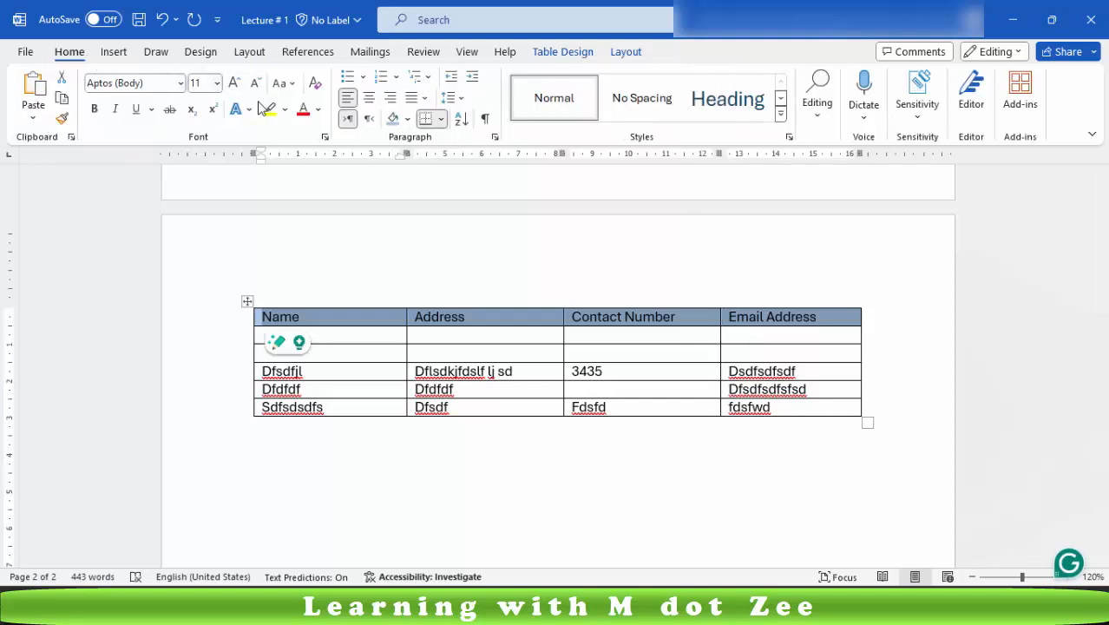
left_click(319, 109)
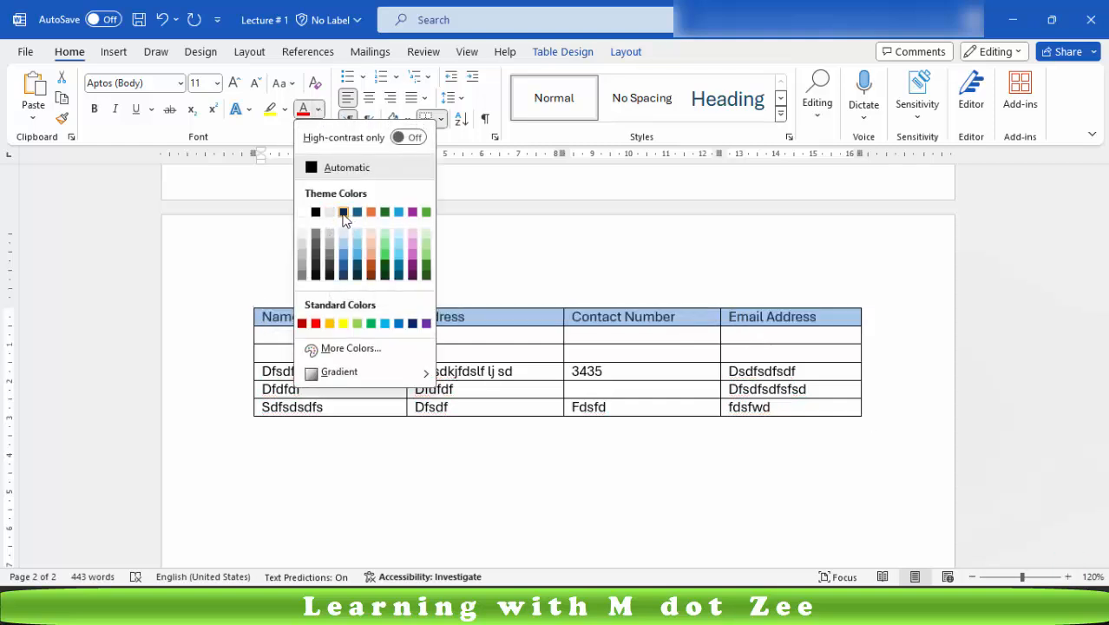
left_click(385, 268)
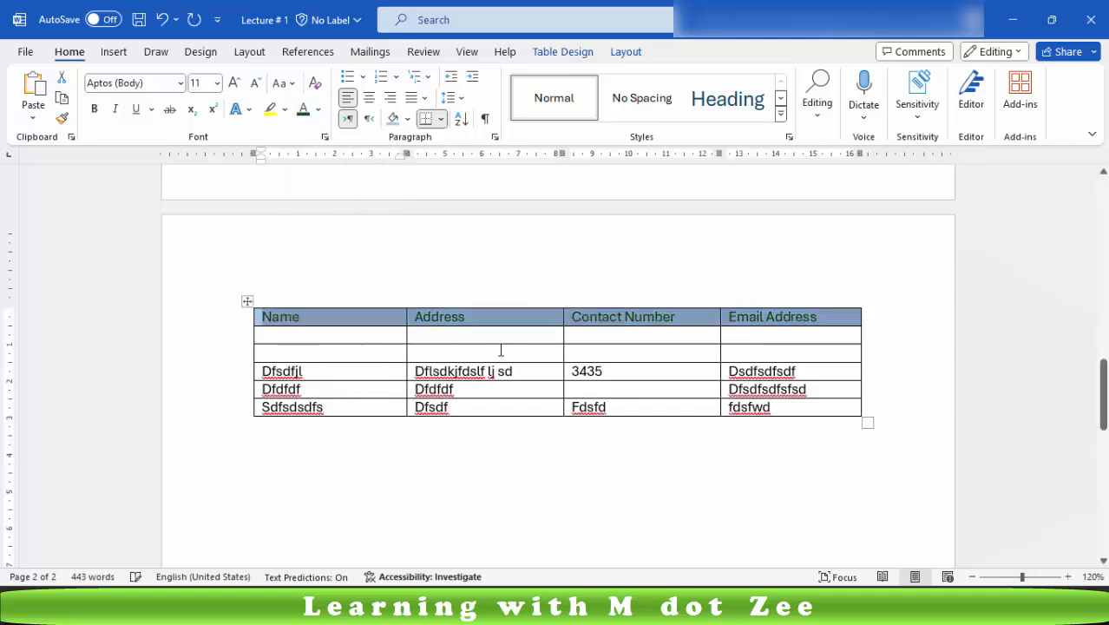
left_click(545, 351)
left_click(675, 356)
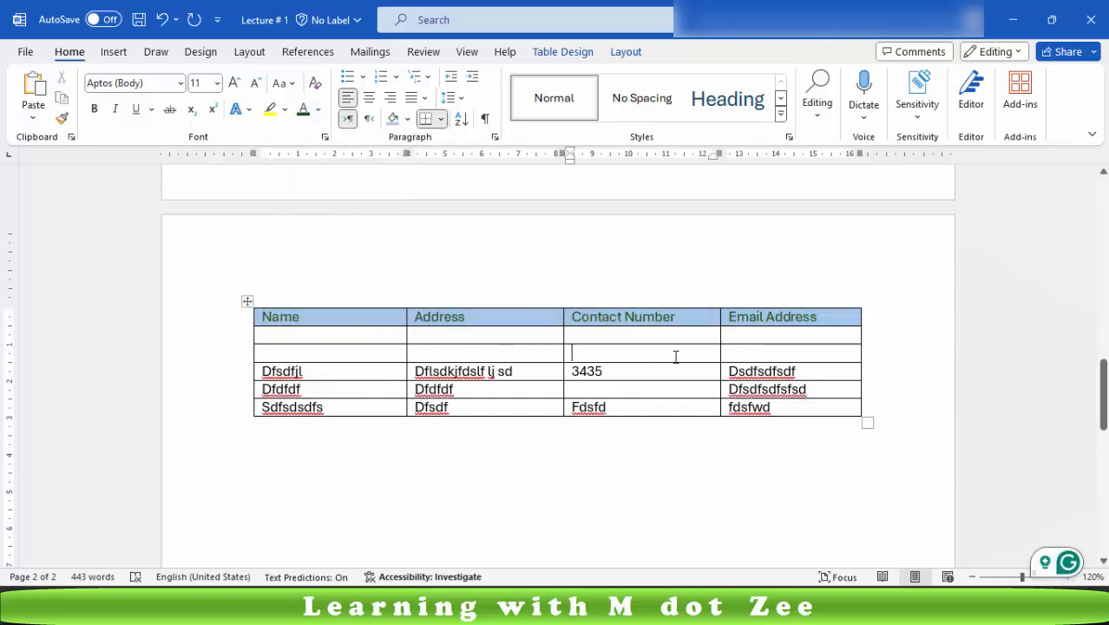
Step: Apply the green Grid Table 4 style with banded rows to the whole table
left_click(808, 411)
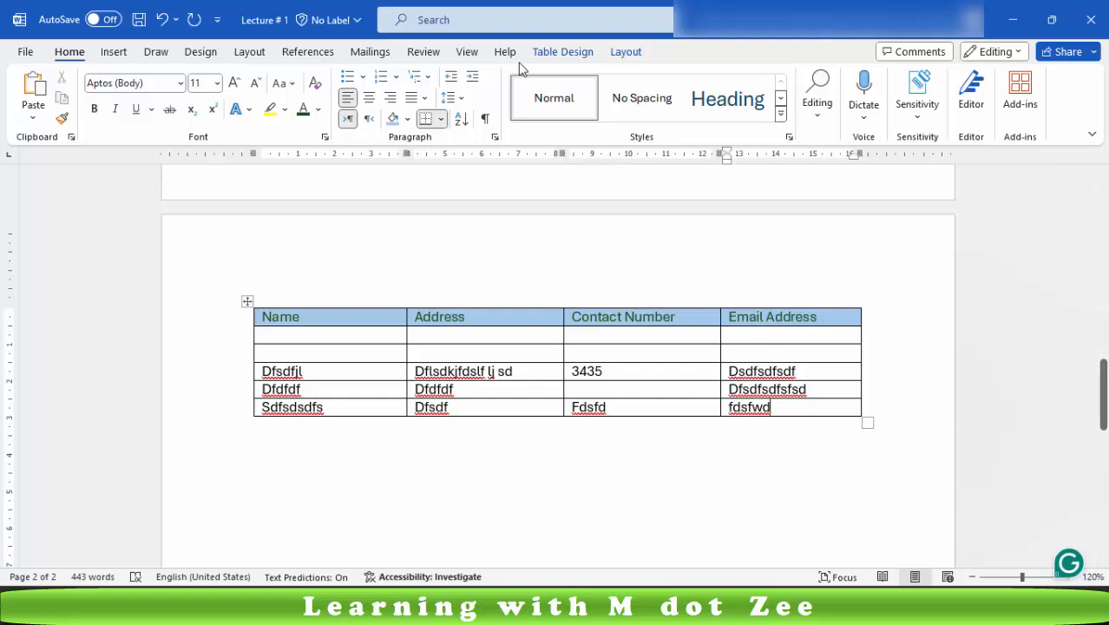
left_click(566, 52)
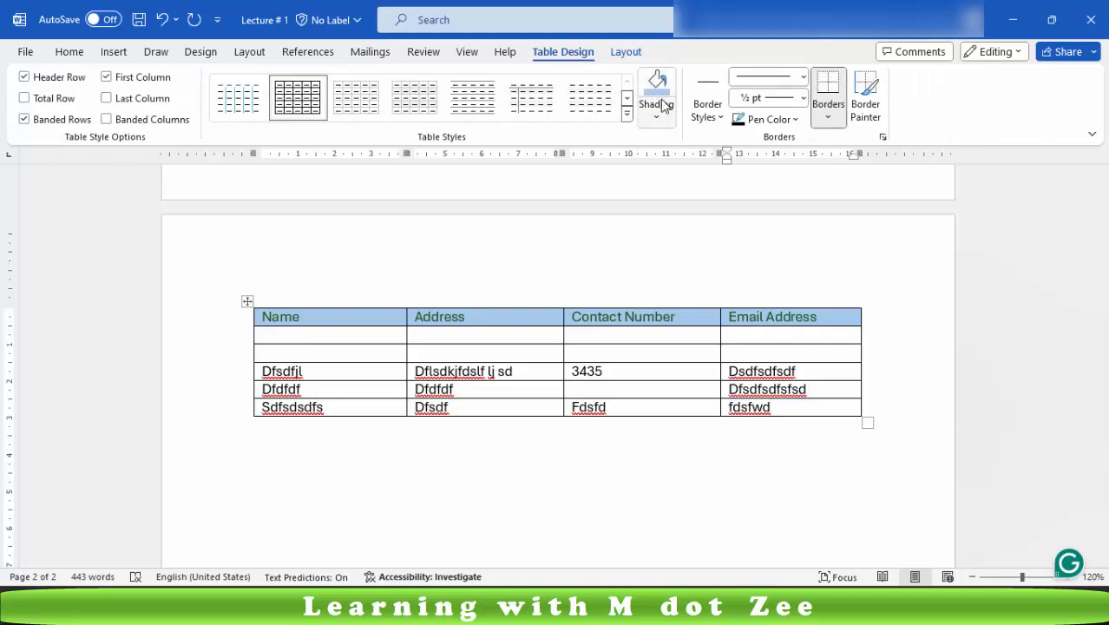
left_click(627, 116)
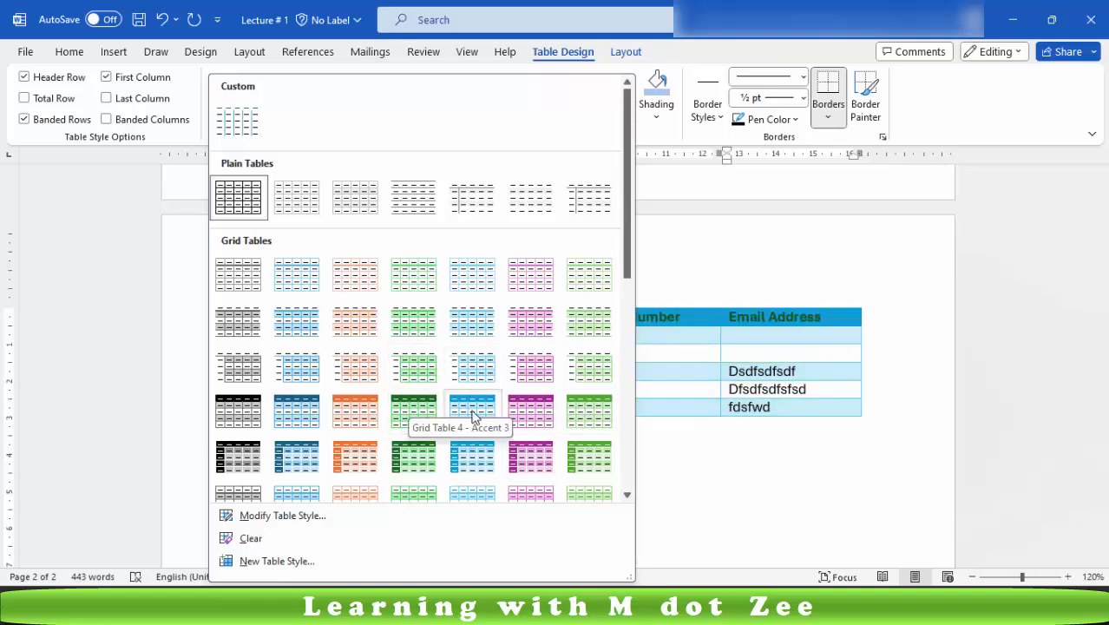
left_click(582, 426)
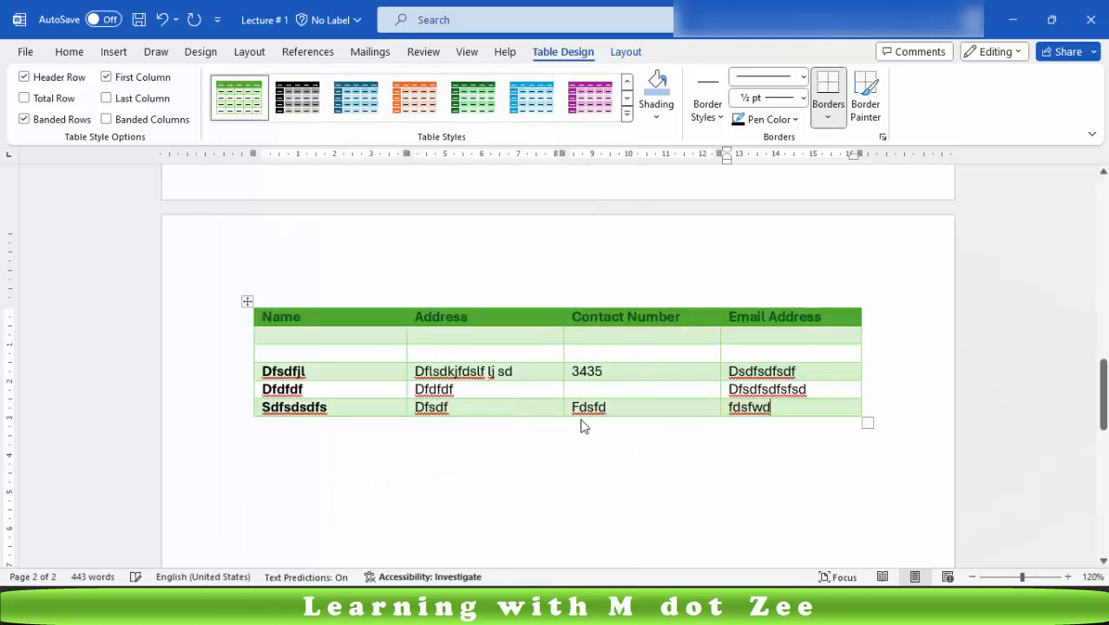
left_click(500, 350)
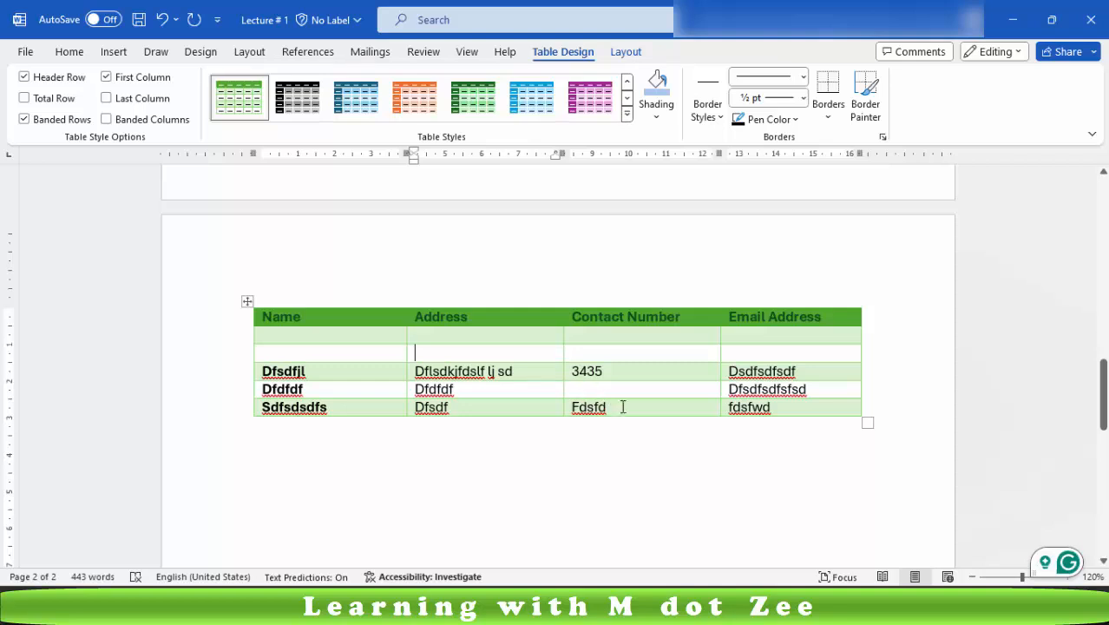
Step: Add five blank rows at the end of the table, below the last filled row
left_click(788, 405)
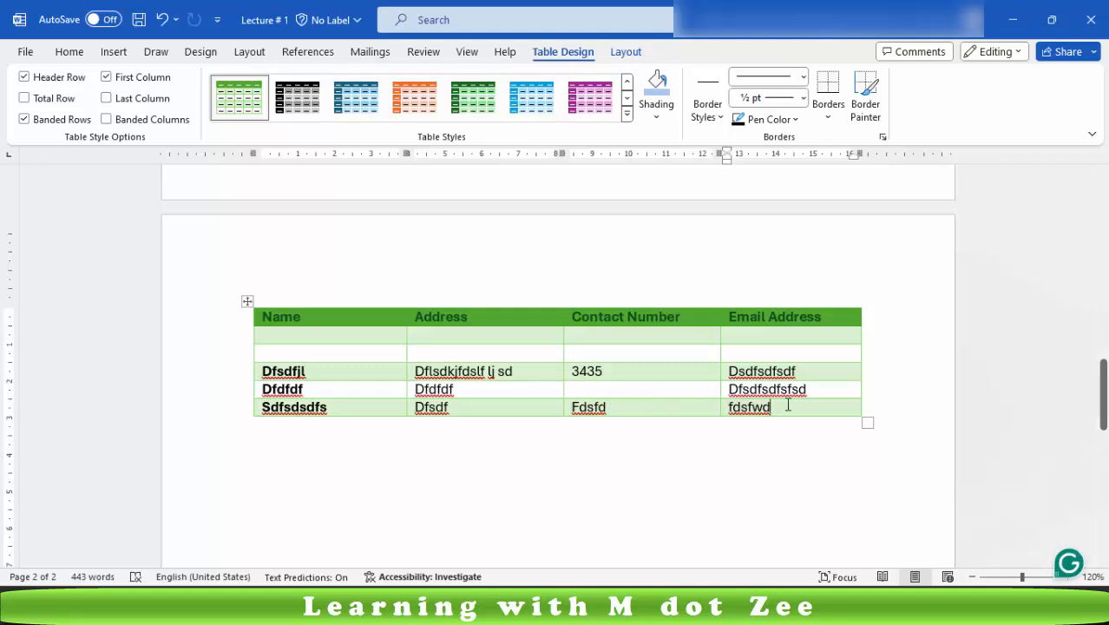
key("Tab")
key("Tab")
key("Tab")
key("Tab")
key("Tab")
key("Tab")
key("Tab")
key("Tab")
key("Tab")
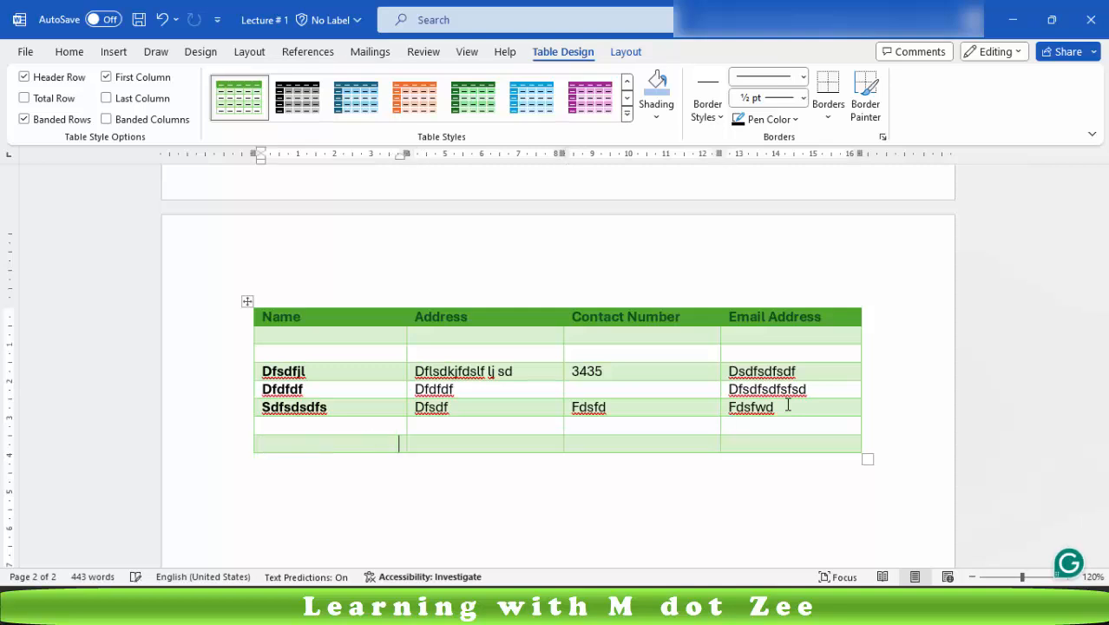
key("Tab")
key("Tab")
key("Tab")
key("Tab")
key("Tab")
key("Tab")
key("Tab")
key("Tab")
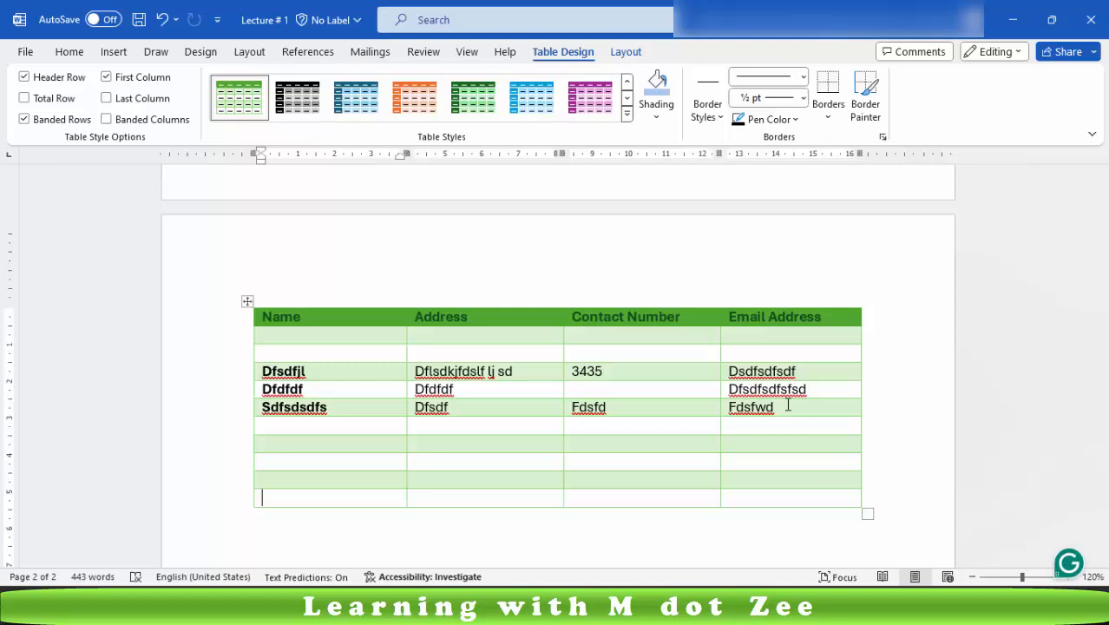
Step: Convert the entire table, from the header row to the last blank row, to plain text separated with tabs
key("Down")
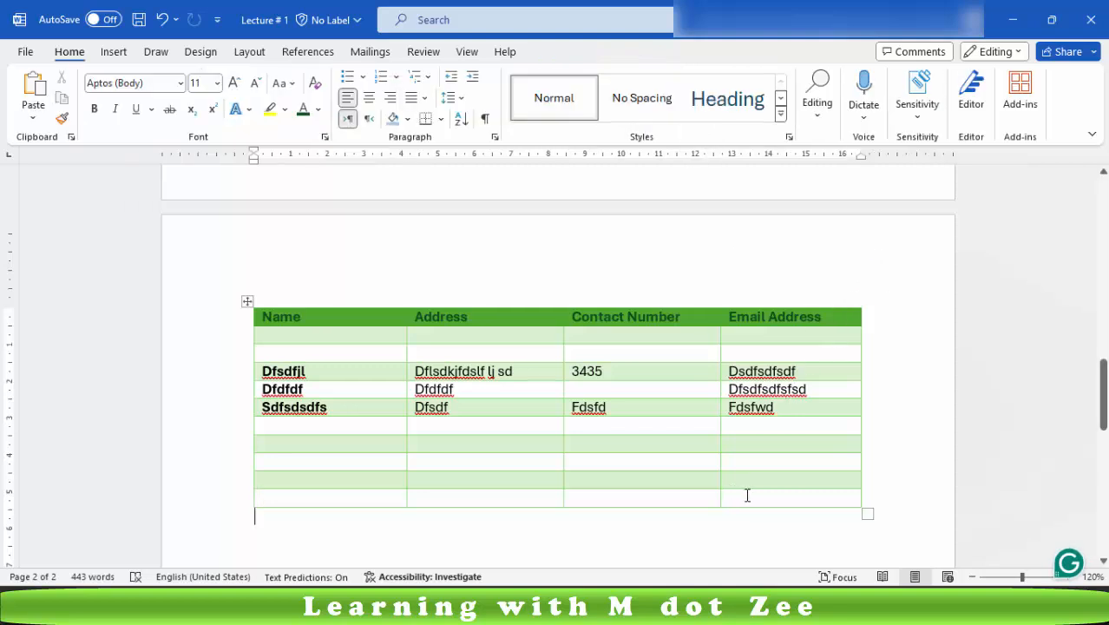
left_click_drag(747, 494, 283, 311)
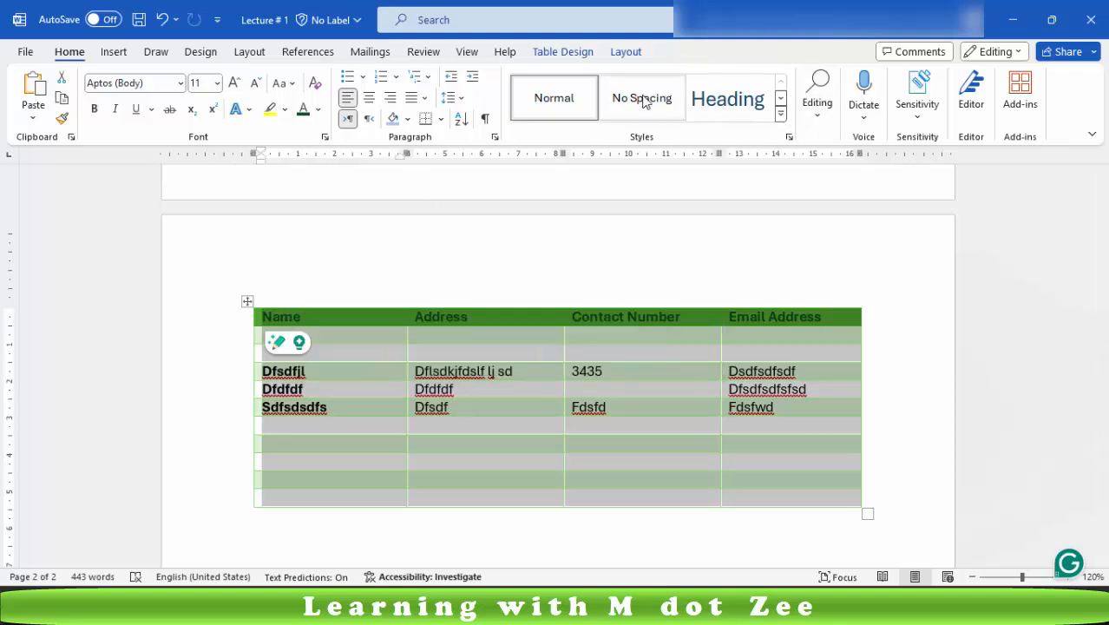
left_click(626, 53)
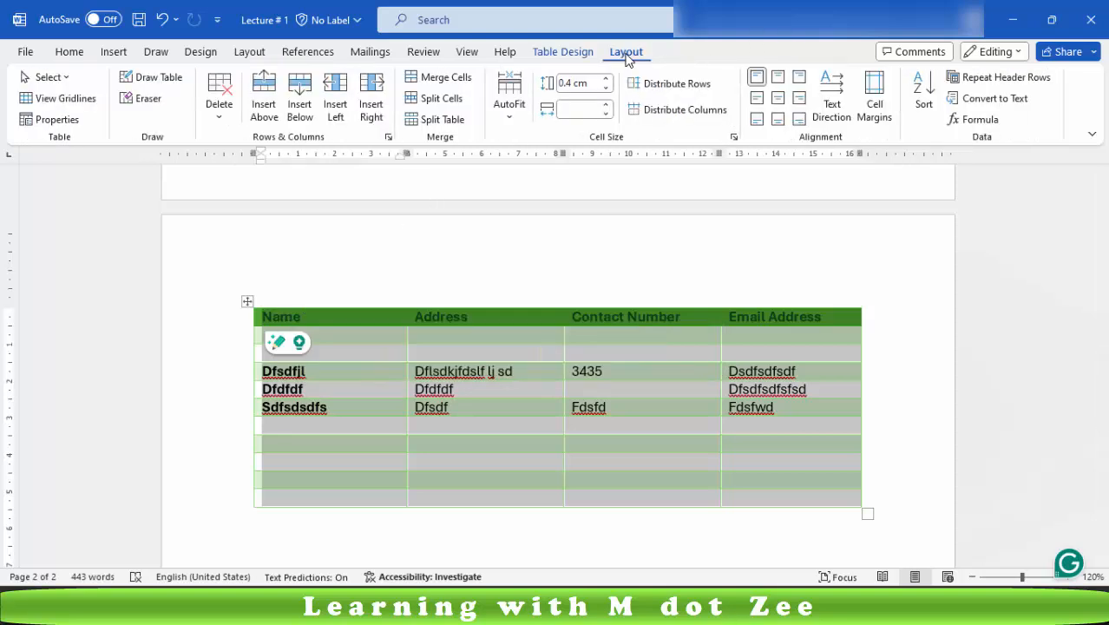
left_click(998, 99)
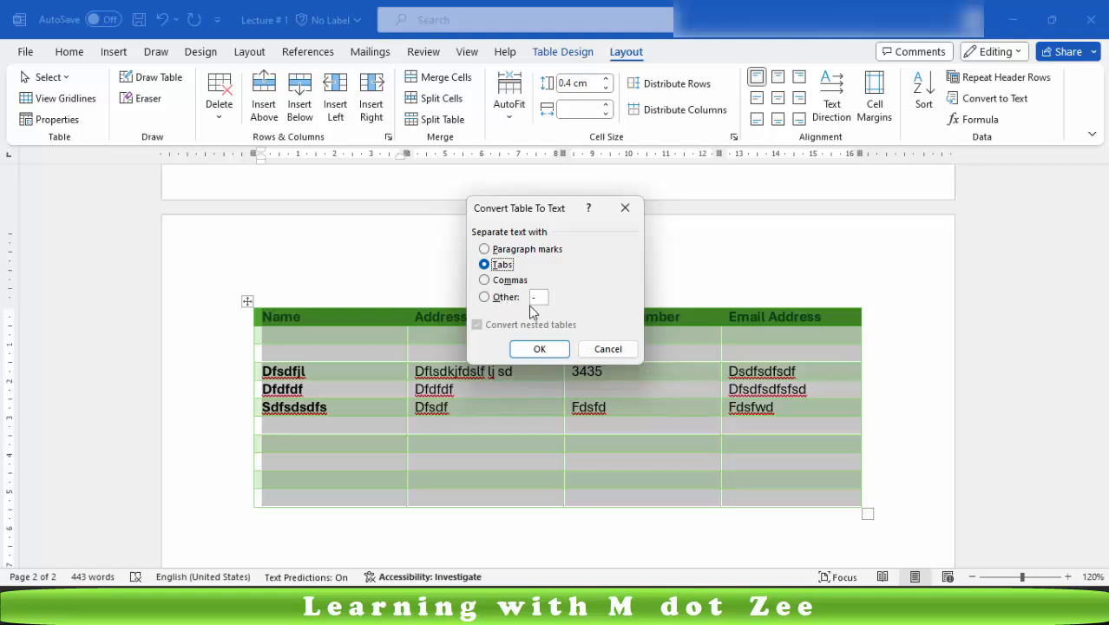
left_click(555, 352)
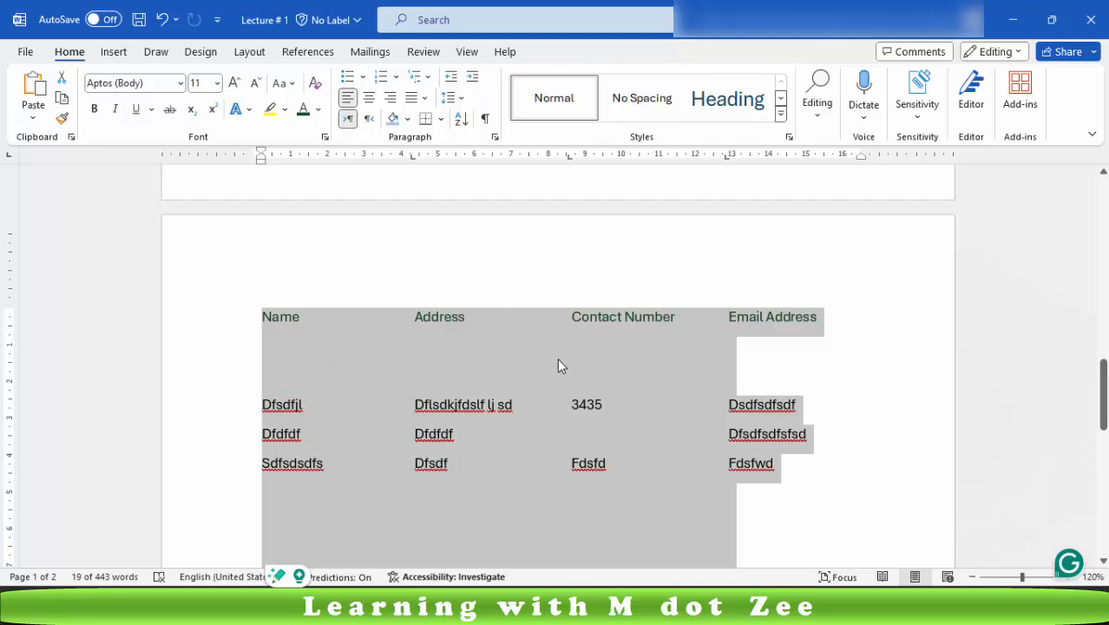
Step: Convert the selected tab-separated text back into a four-column table with automatic fixed column width, and deselect it
left_click(120, 54)
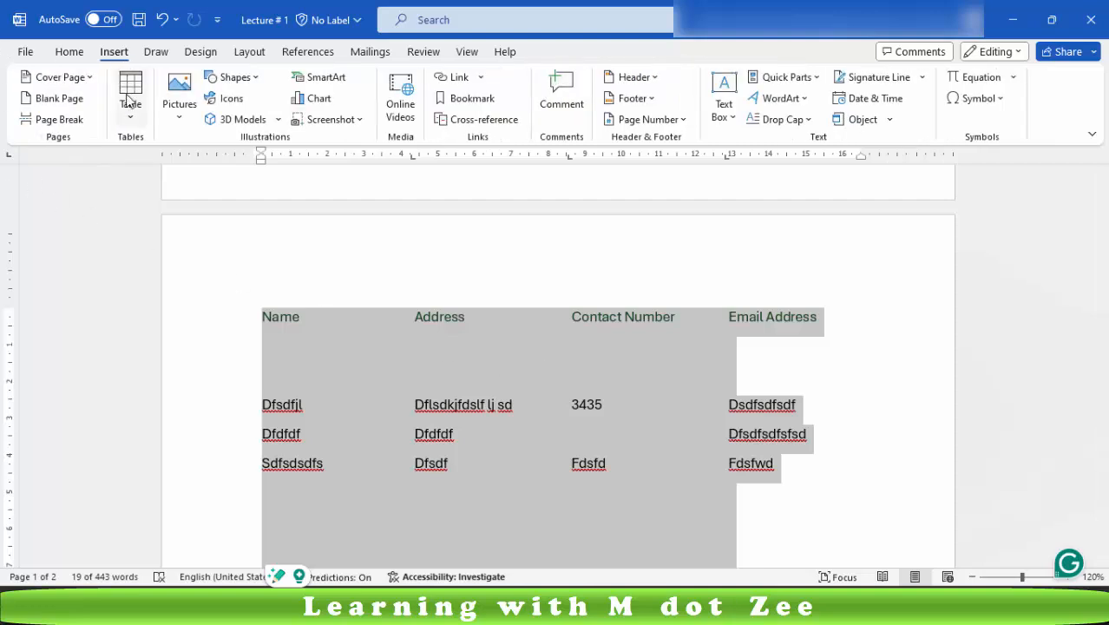
left_click(129, 106)
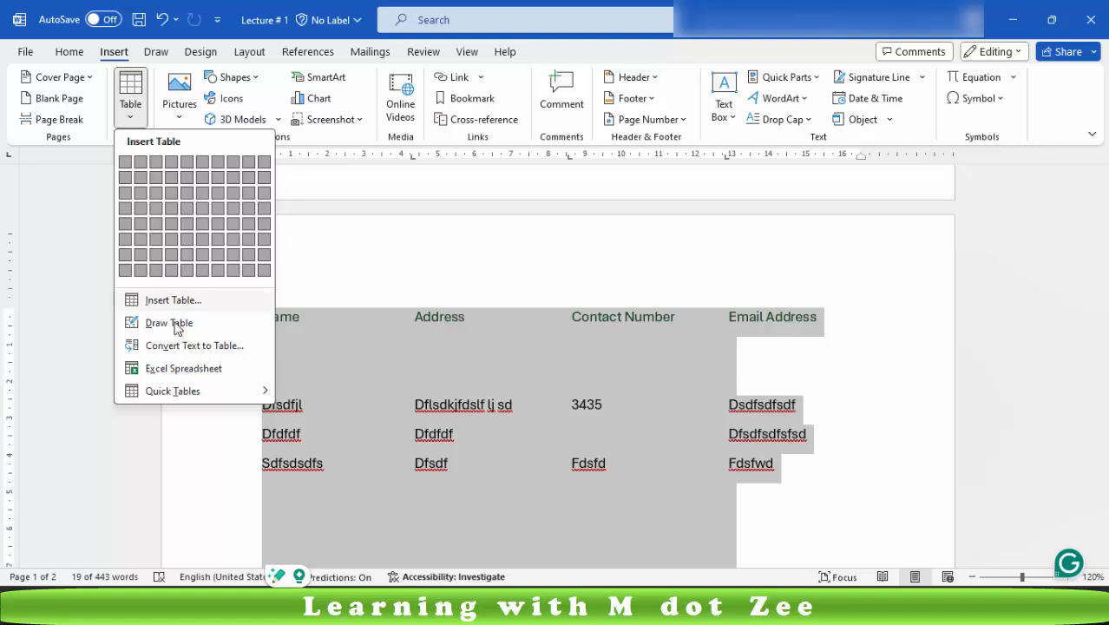
left_click(188, 345)
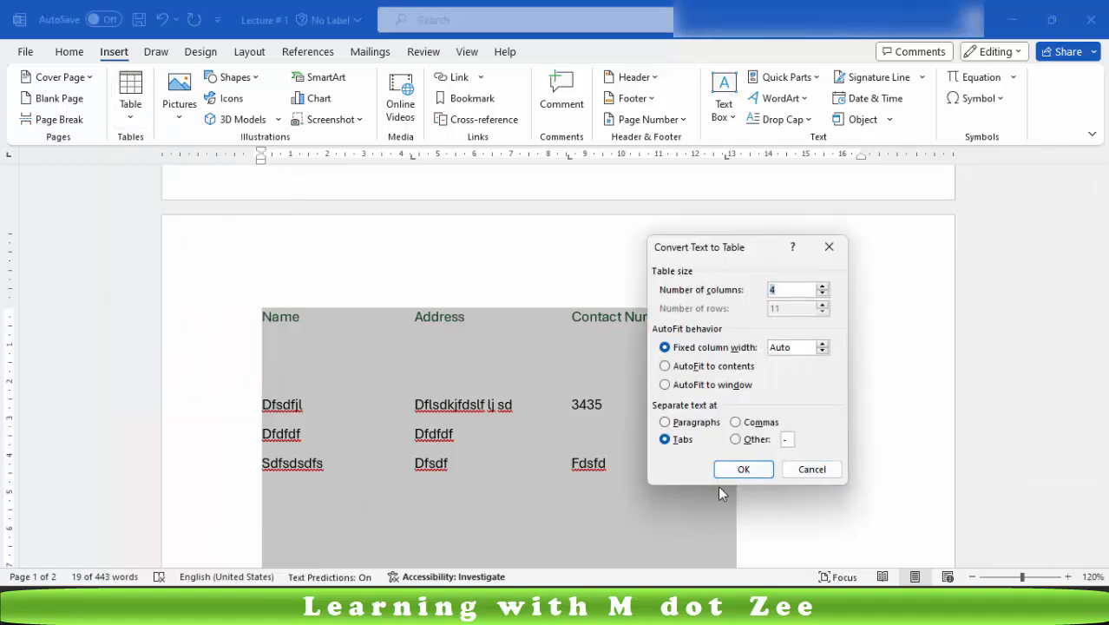
left_click(740, 469)
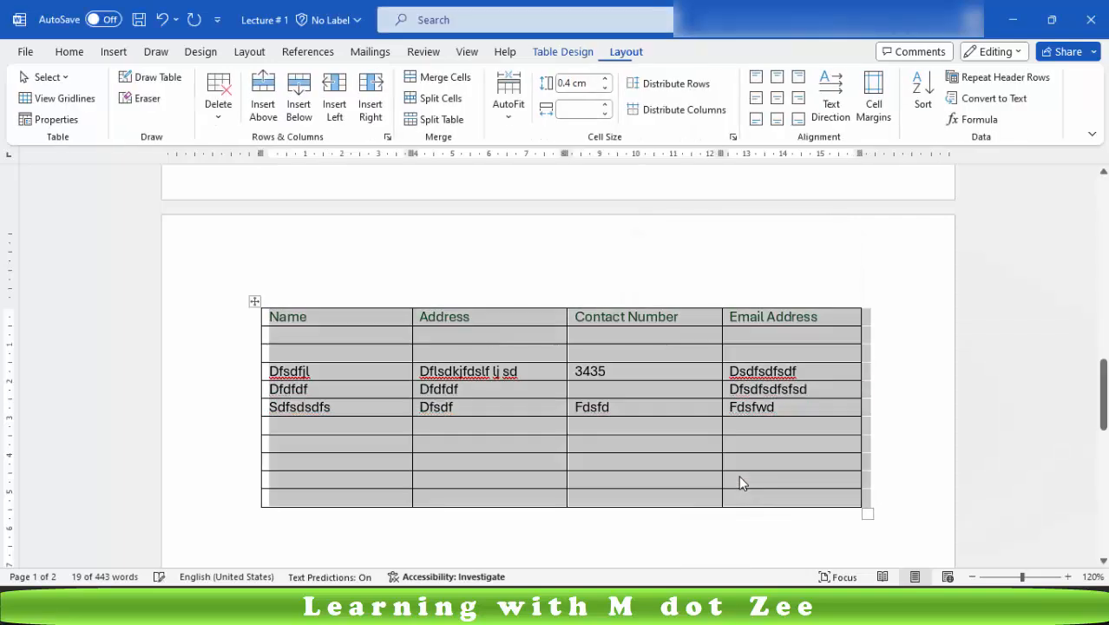
left_click(617, 434)
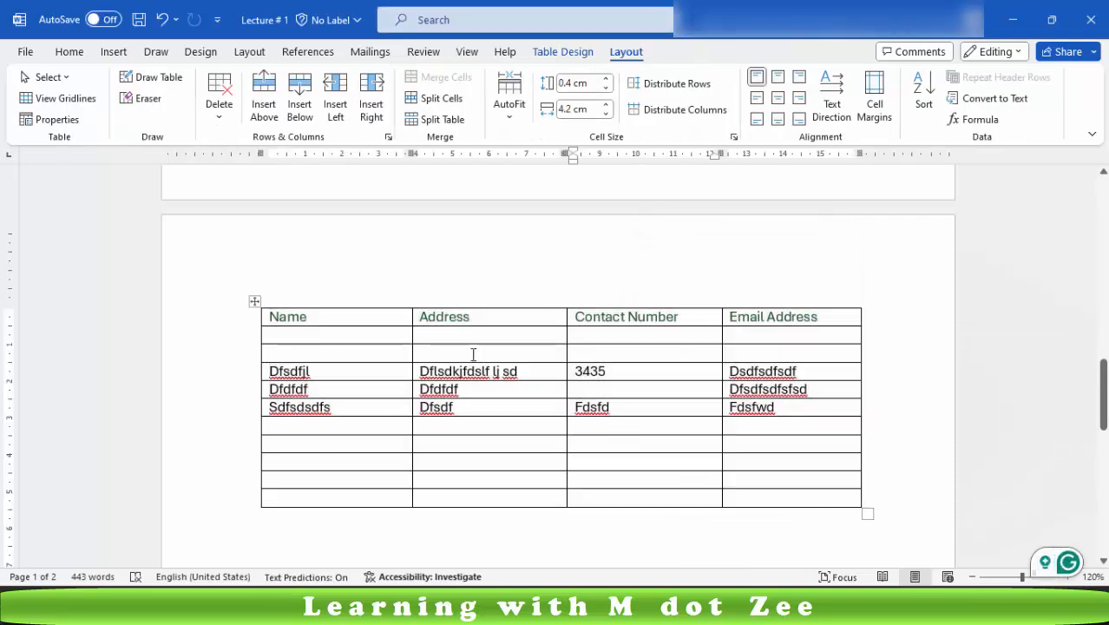